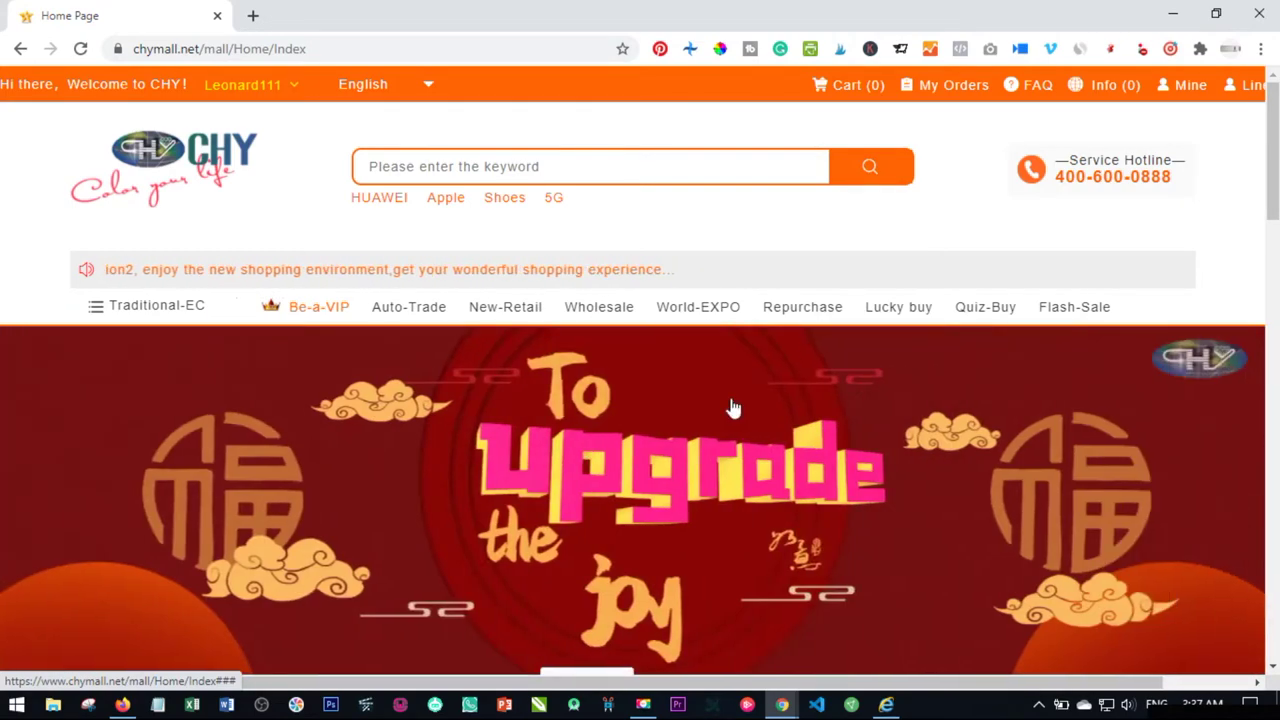
- Open the Recharge form from the account's Personal Center
mouse_move(243, 95)
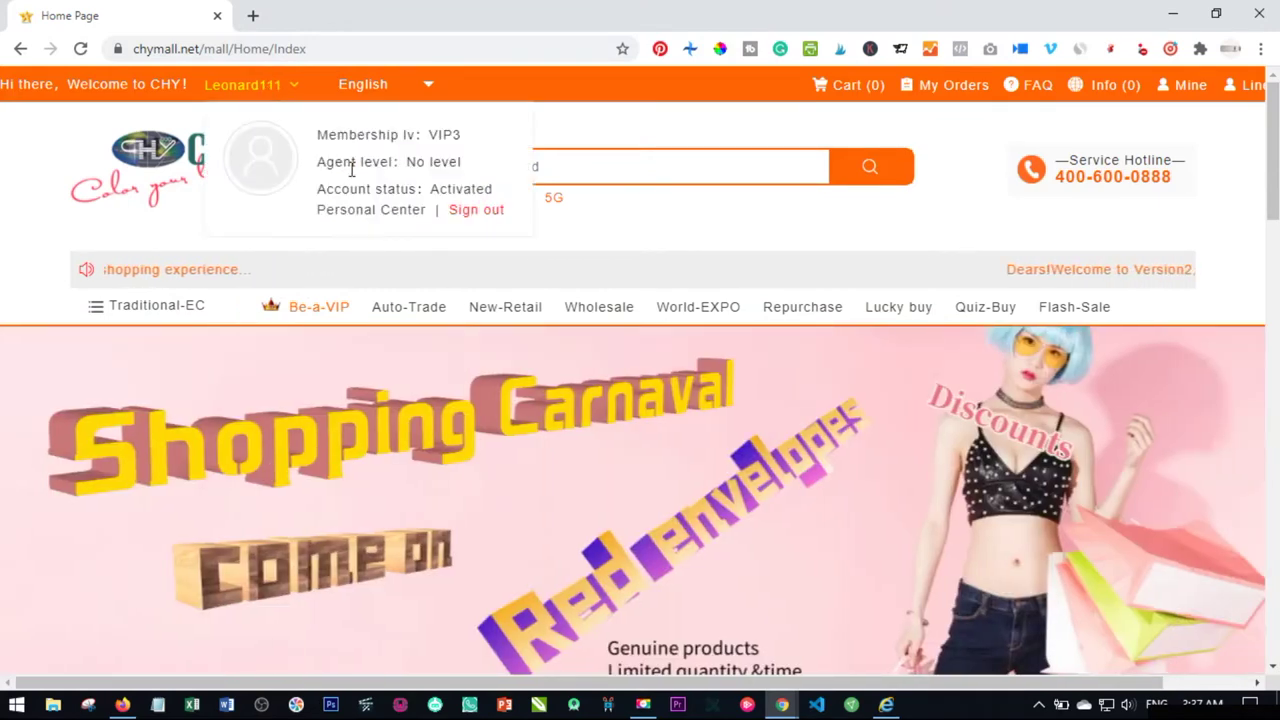
click(354, 213)
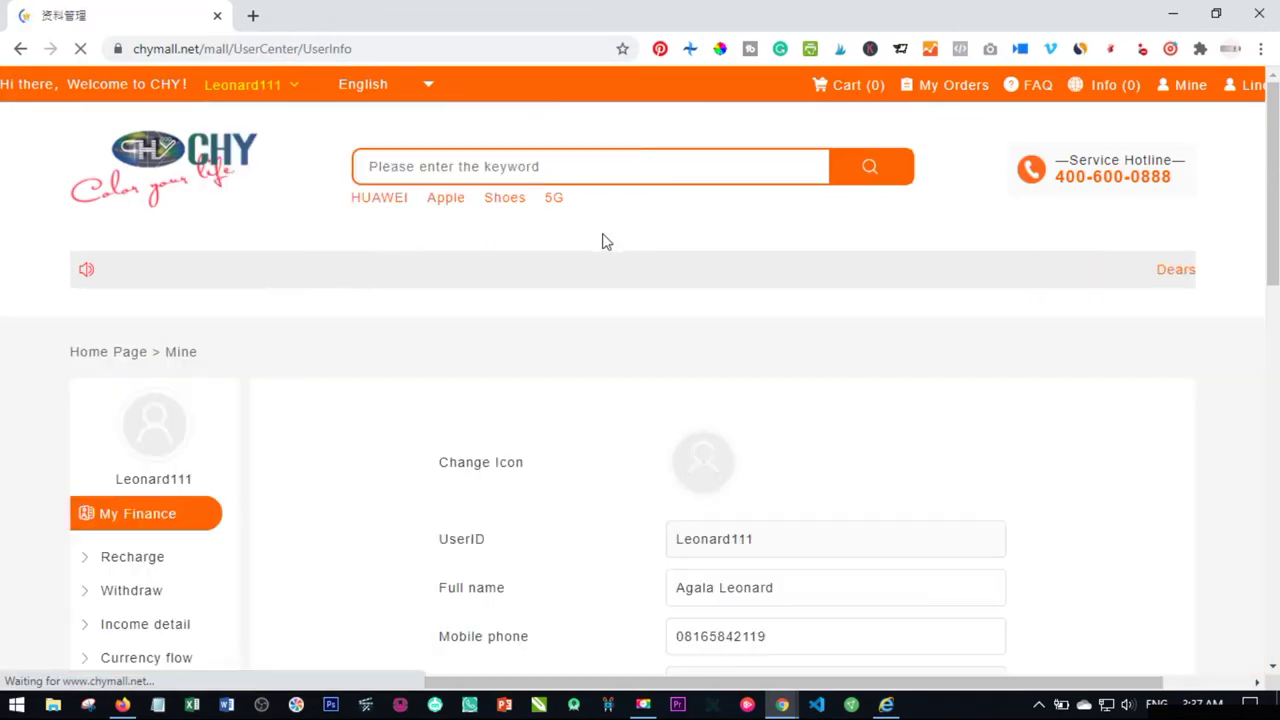
scroll(417, 362, down, 1)
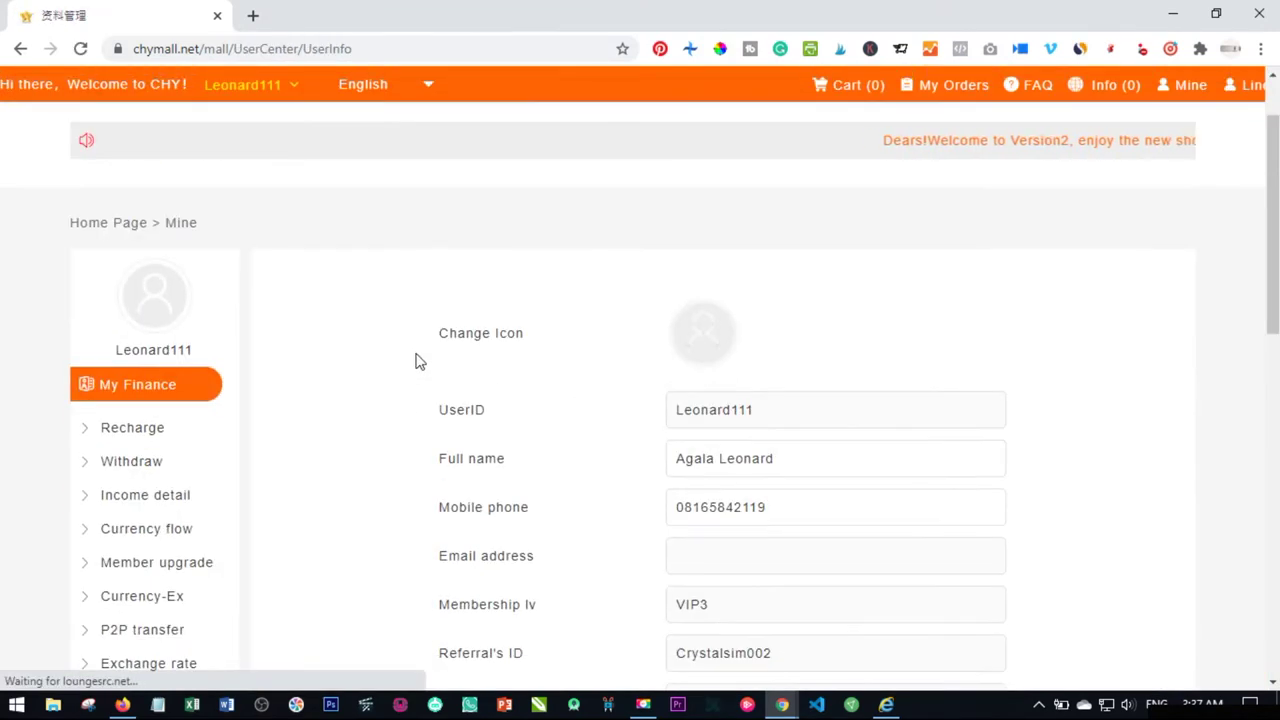
click(116, 430)
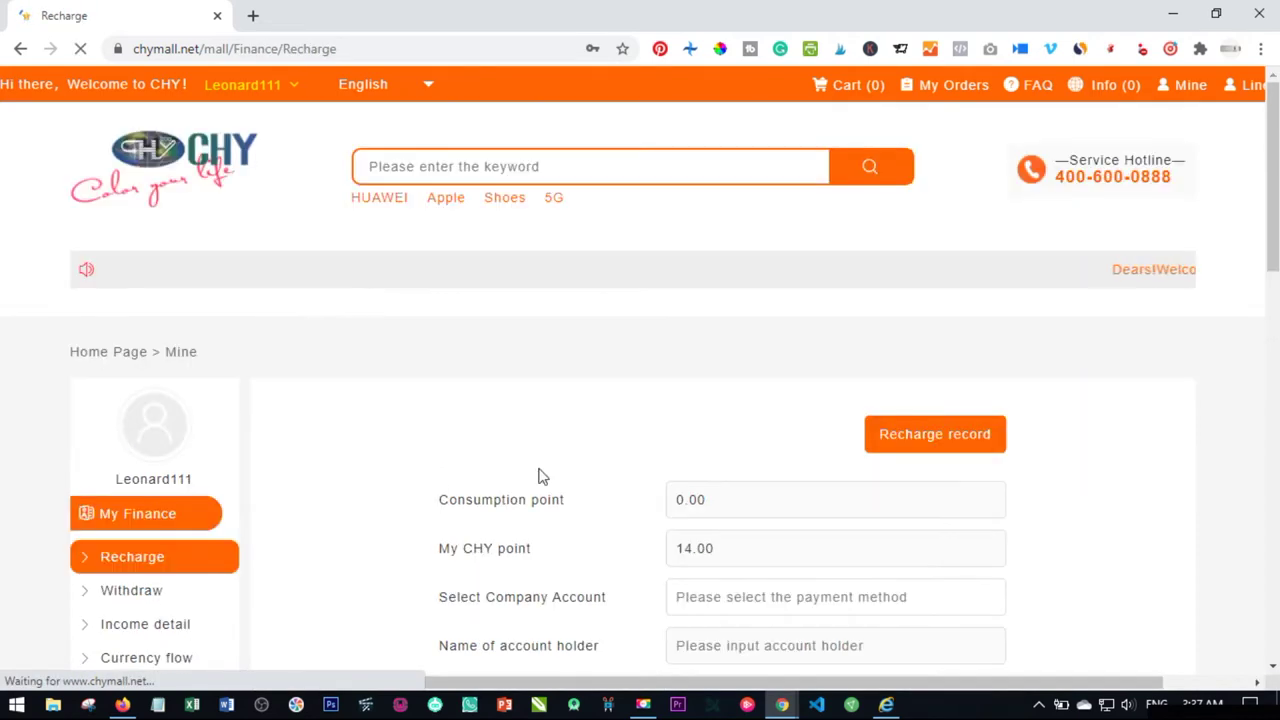
- Choose BTC as the company account for the recharge after trying Zenith Bank Cedis Ghana
scroll(680, 460, down, 2)
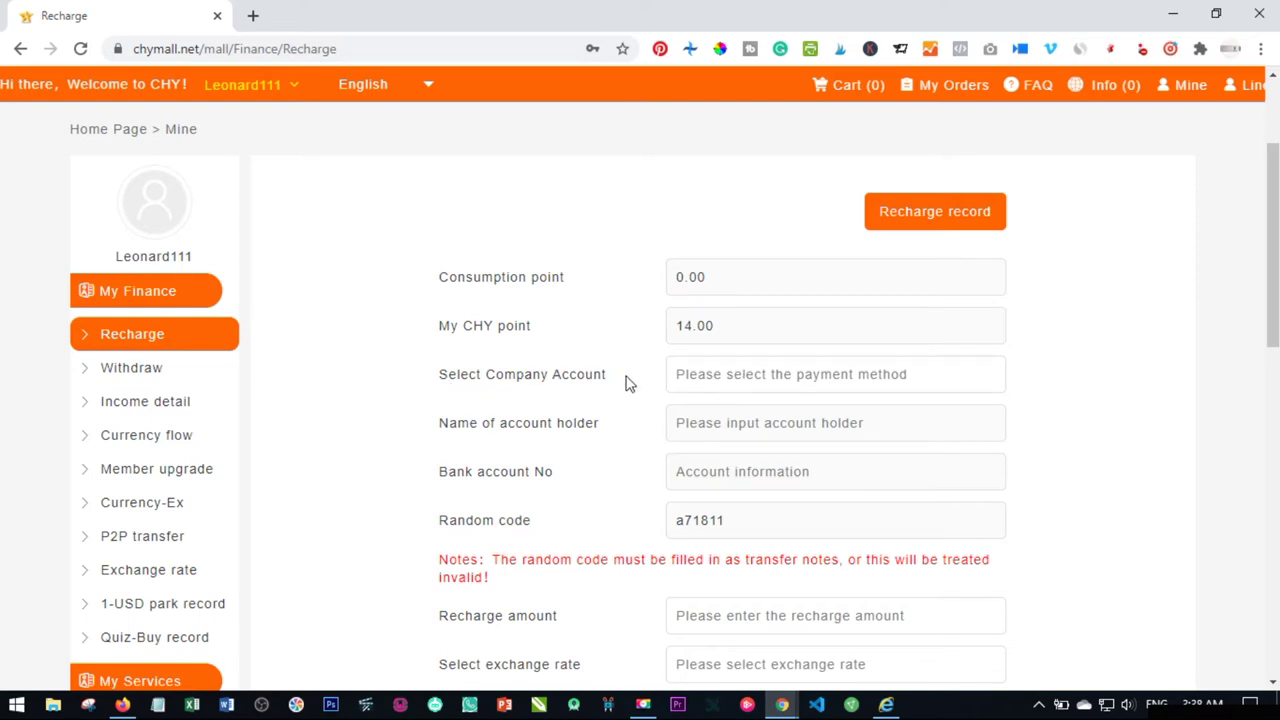
click(723, 375)
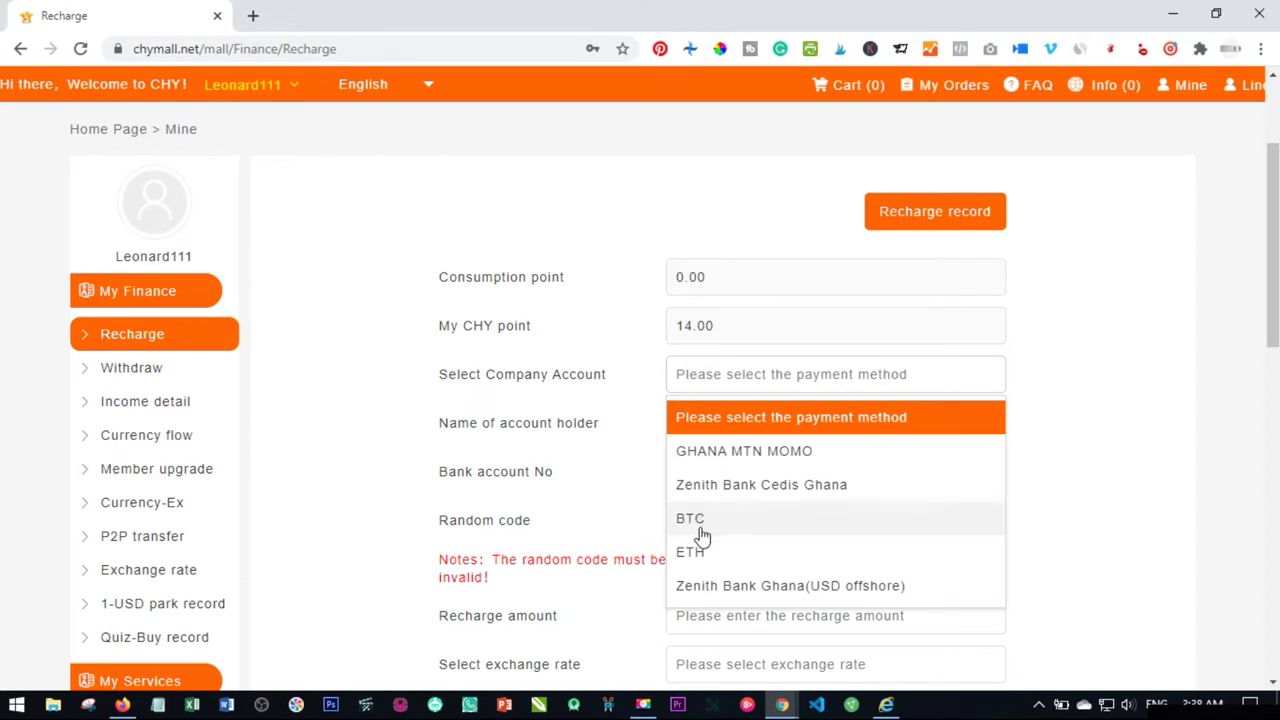
click(735, 485)
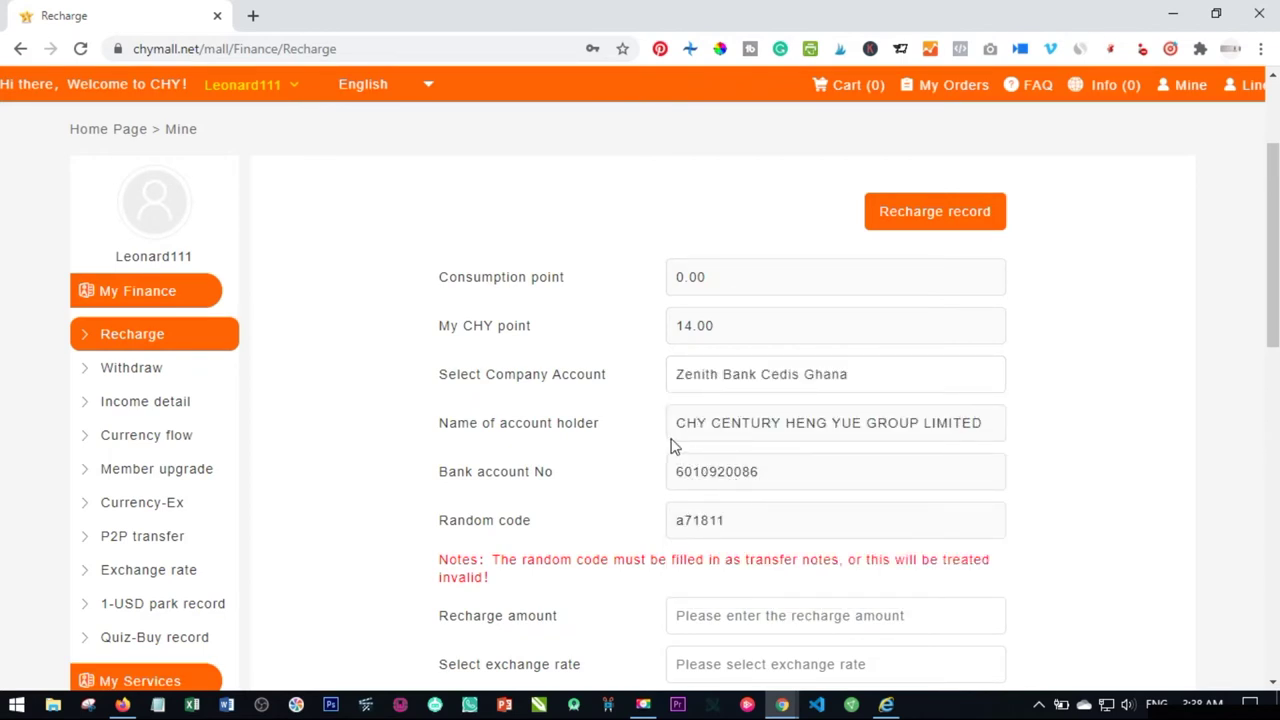
click(753, 383)
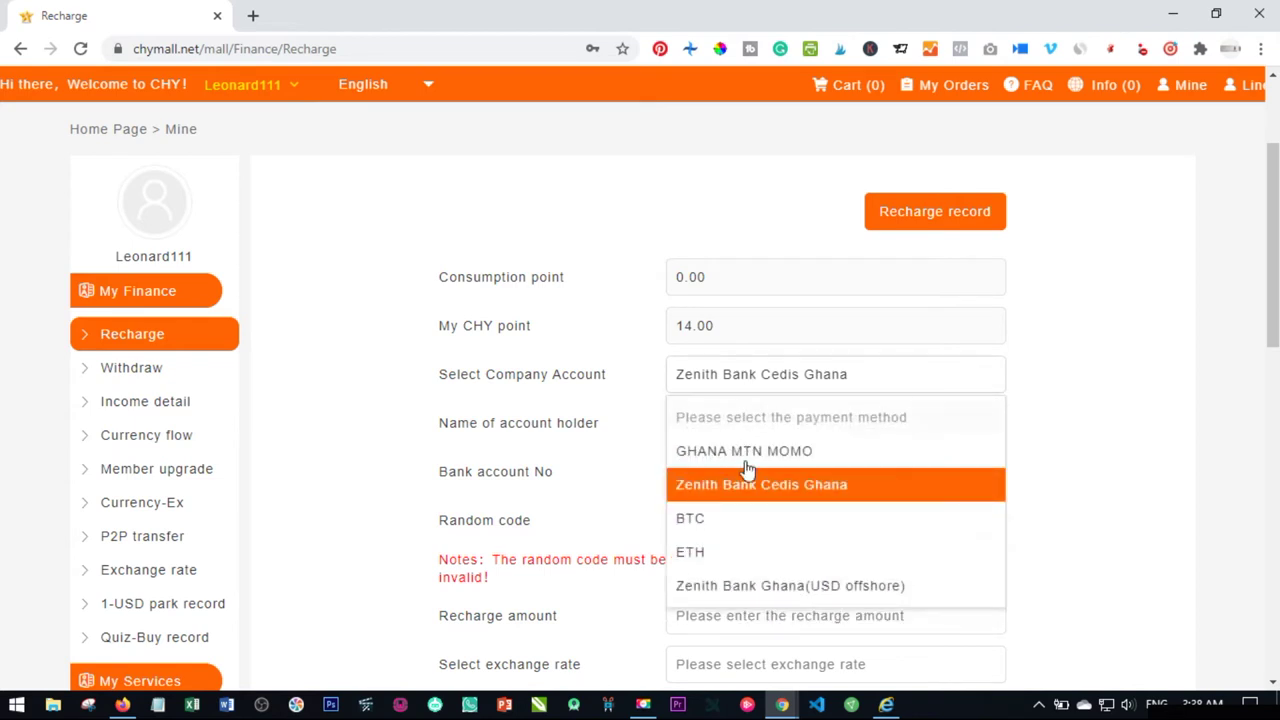
click(722, 524)
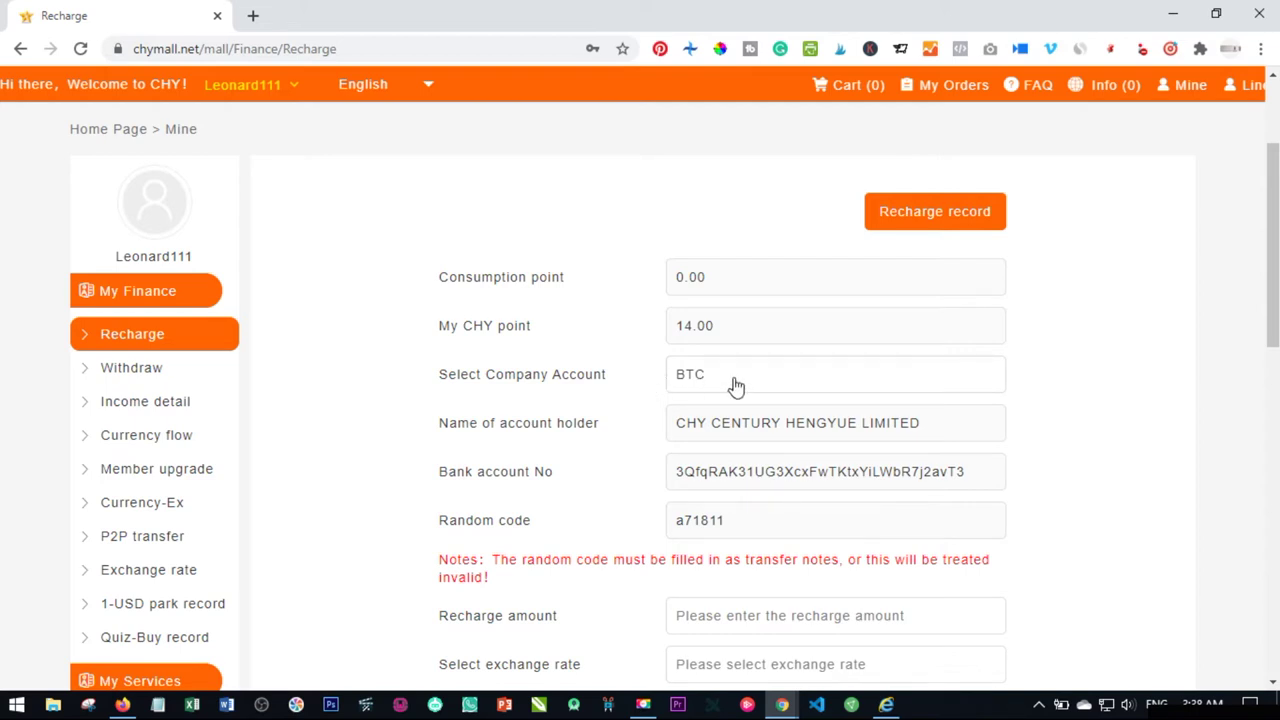
- Enter a recharge amount of 280 and select BTC as the exchange rate
scroll(733, 387, down, 1)
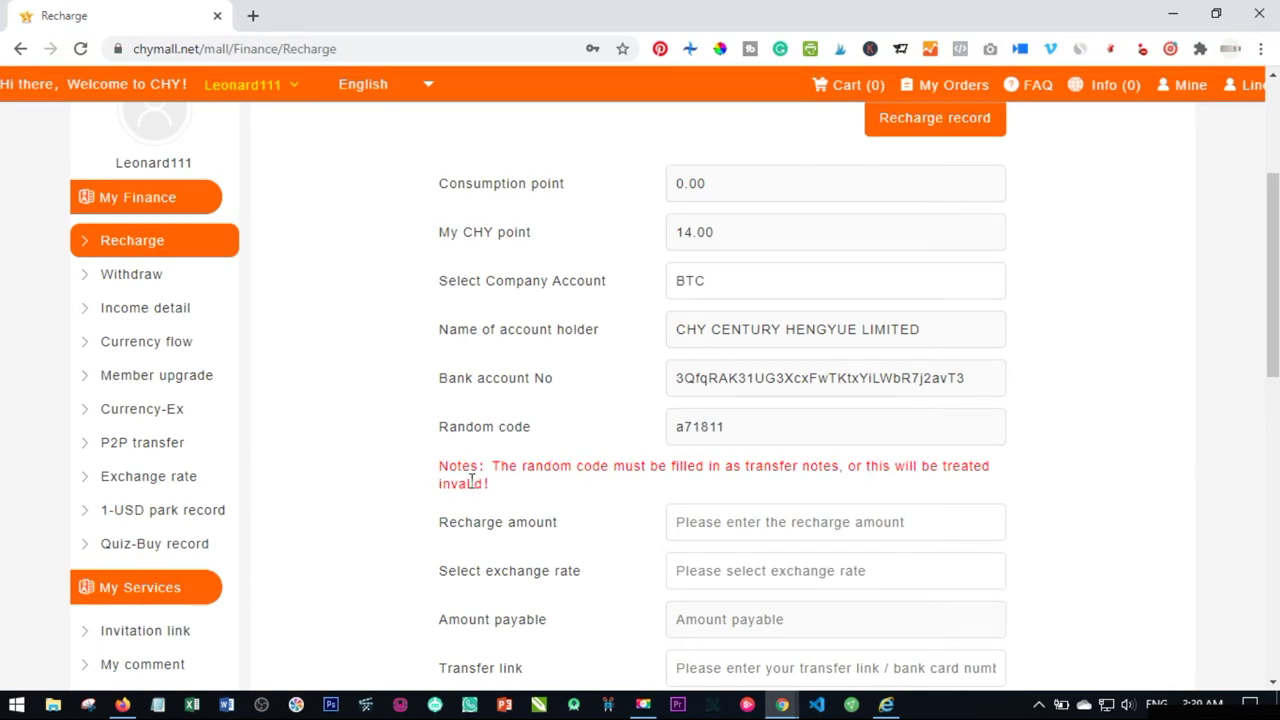
scroll(474, 476, down, 1)
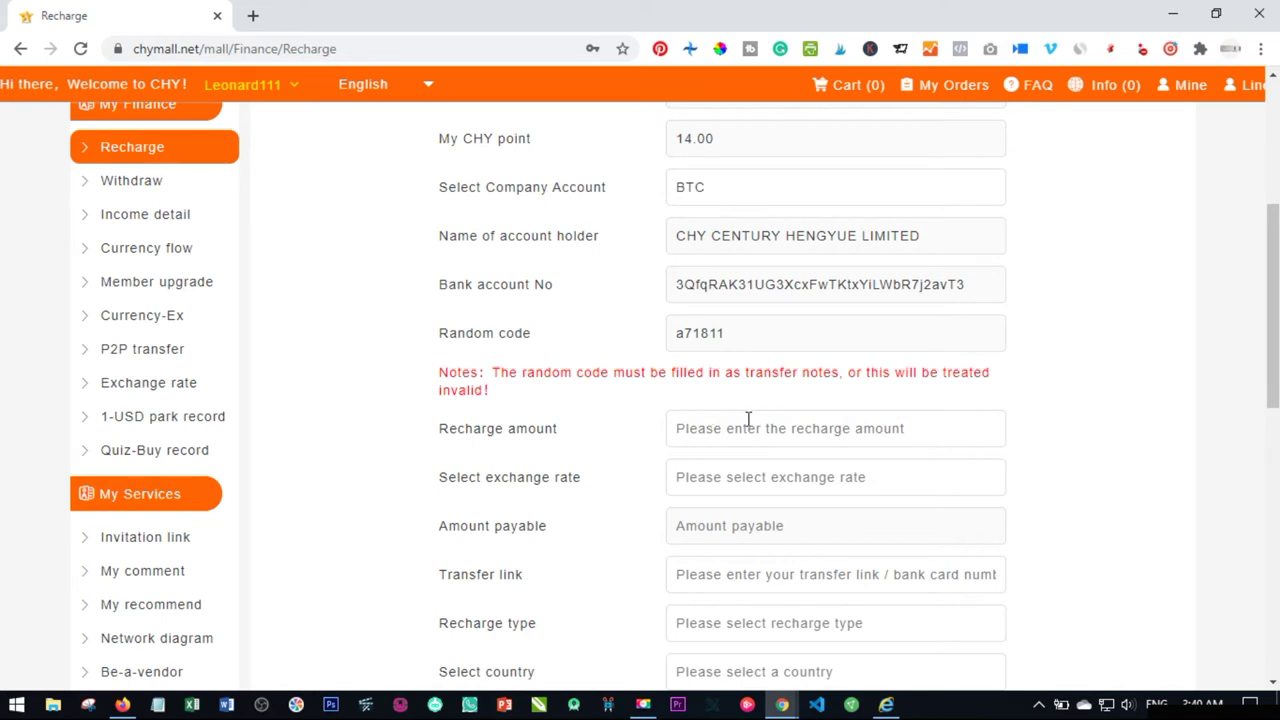
text(280)
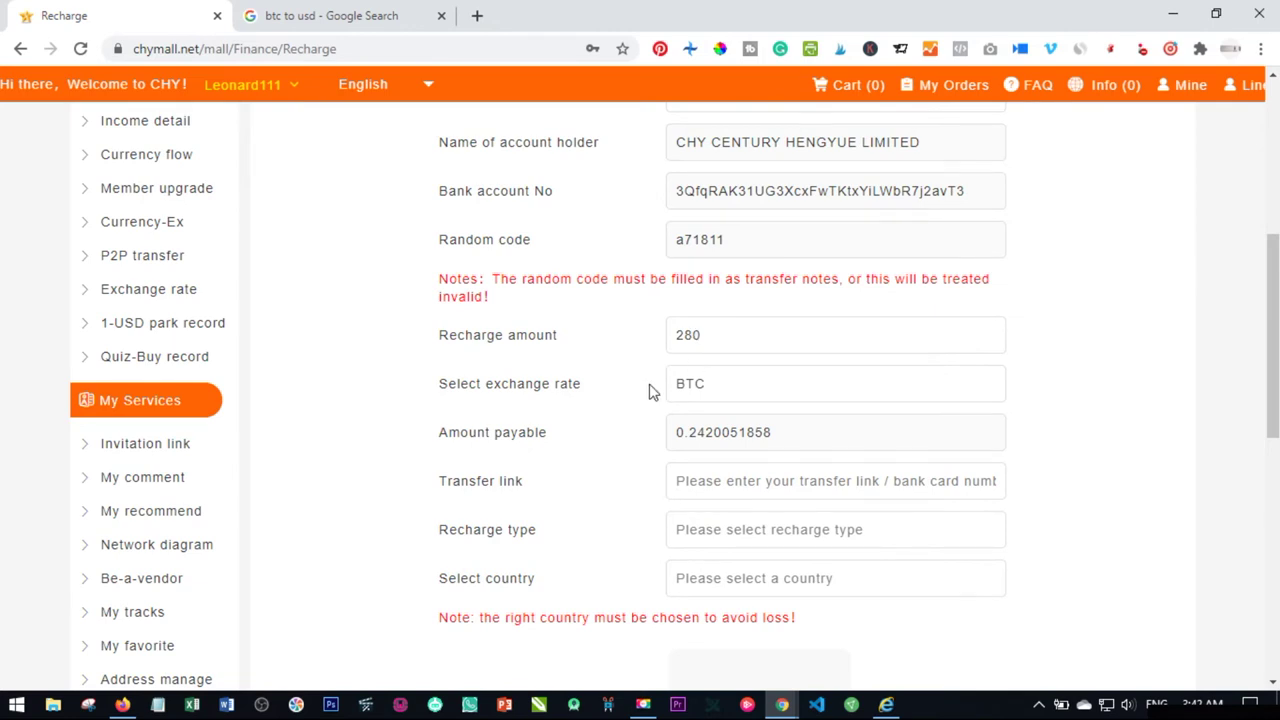
- Copy the payable amount, 0.2420051858, into Google's Bitcoin to United States Dollar converter
double_click(714, 441)
key(ctrl+c)
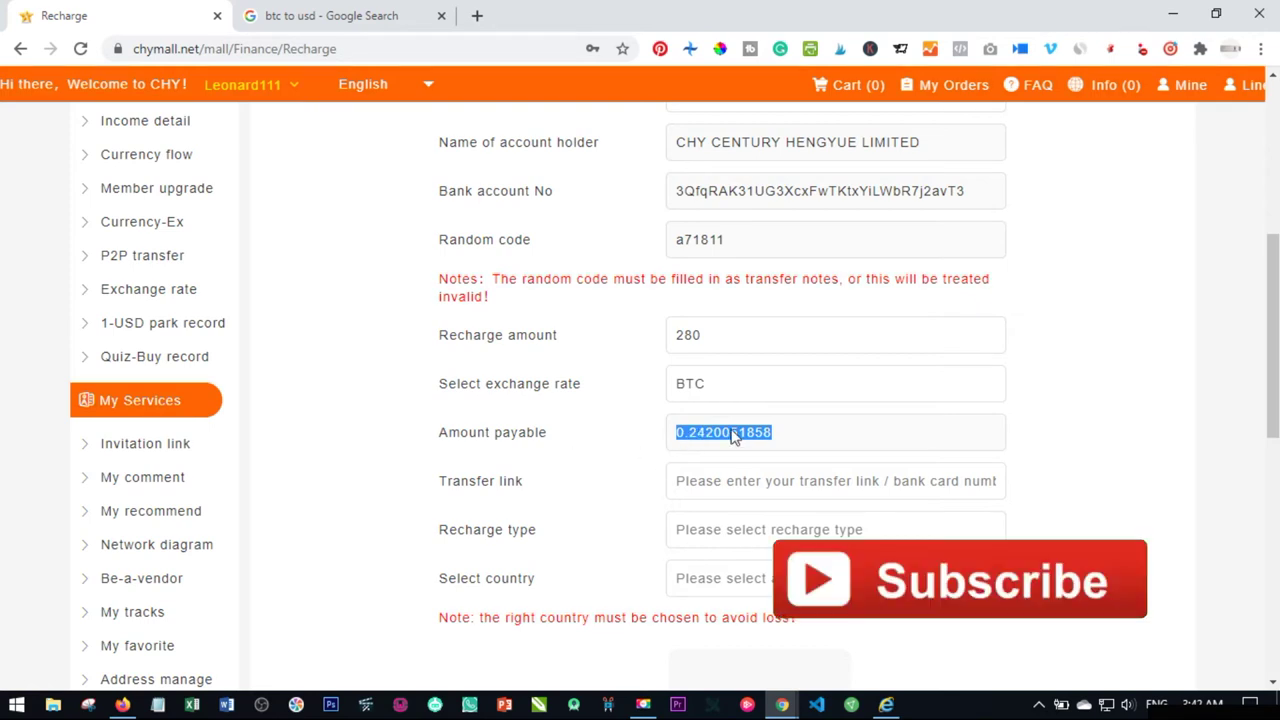
right_click(732, 437)
key(Down)
key(Return)
click(318, 15)
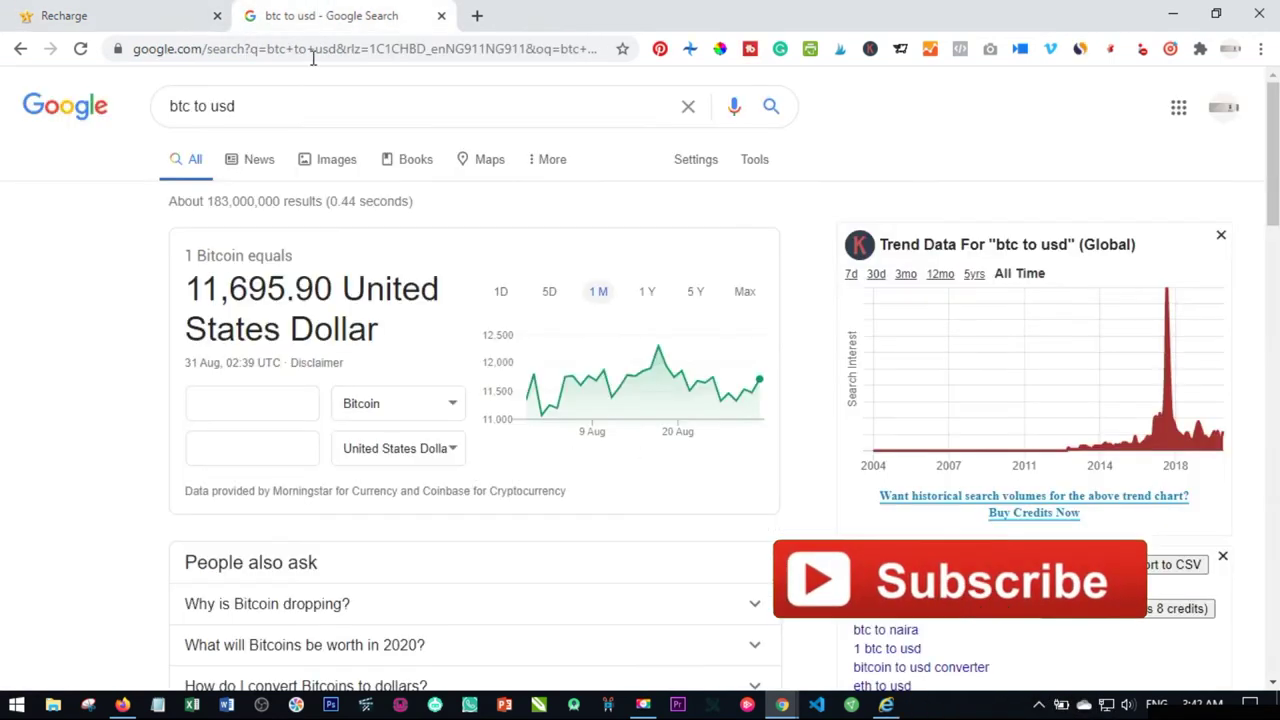
click(225, 402)
right_click(224, 405)
click(275, 508)
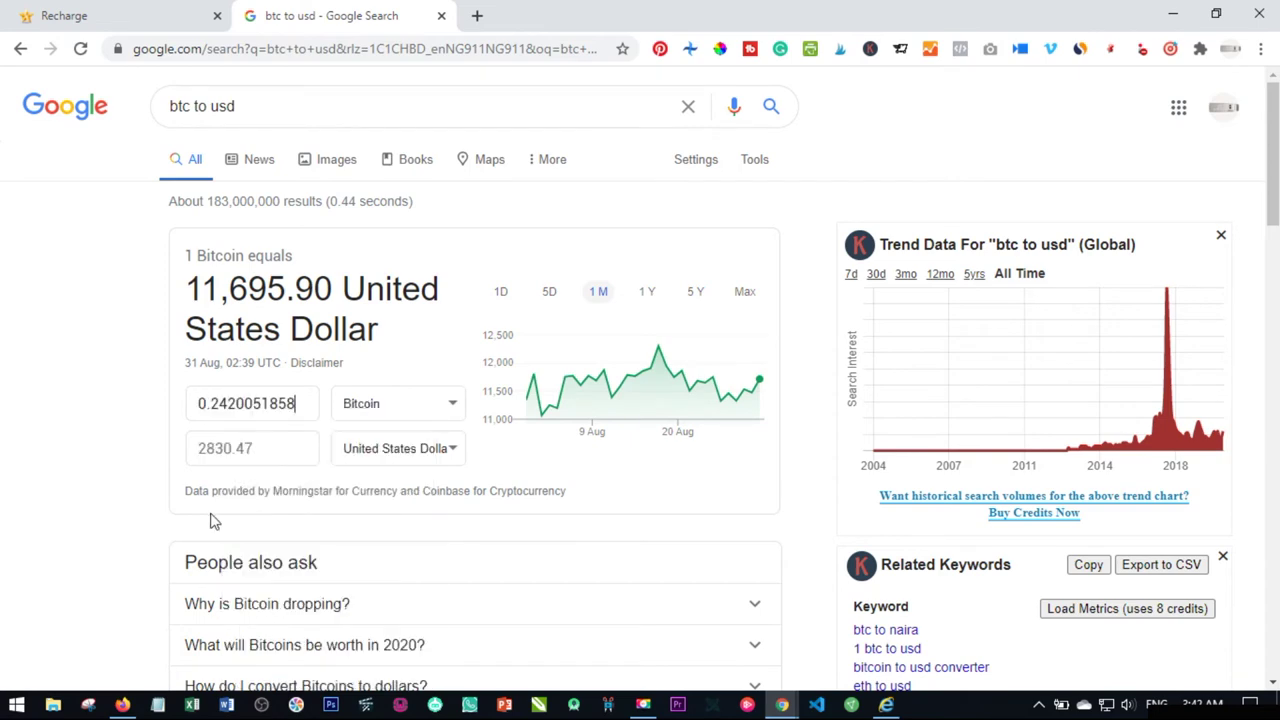
- Compare the recharge form's amounts with the converter's dollar equivalent, and review the payment details and transfer fields
click(151, 12)
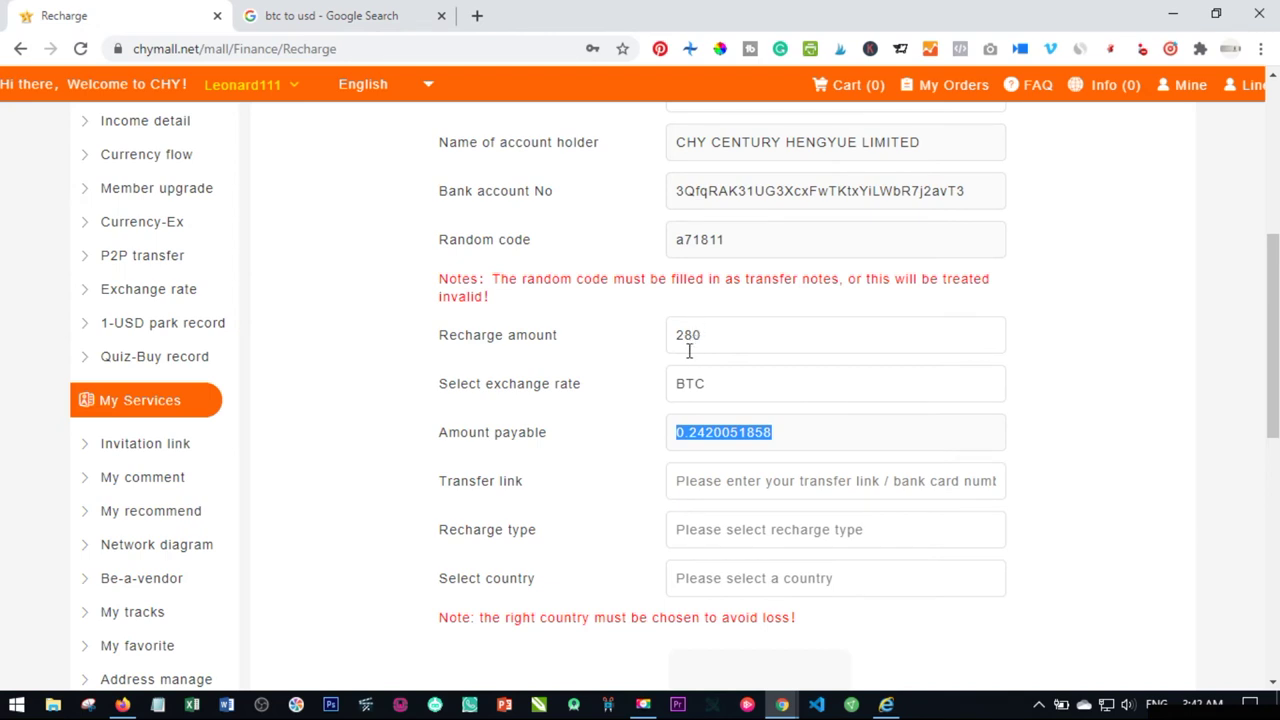
click(281, 12)
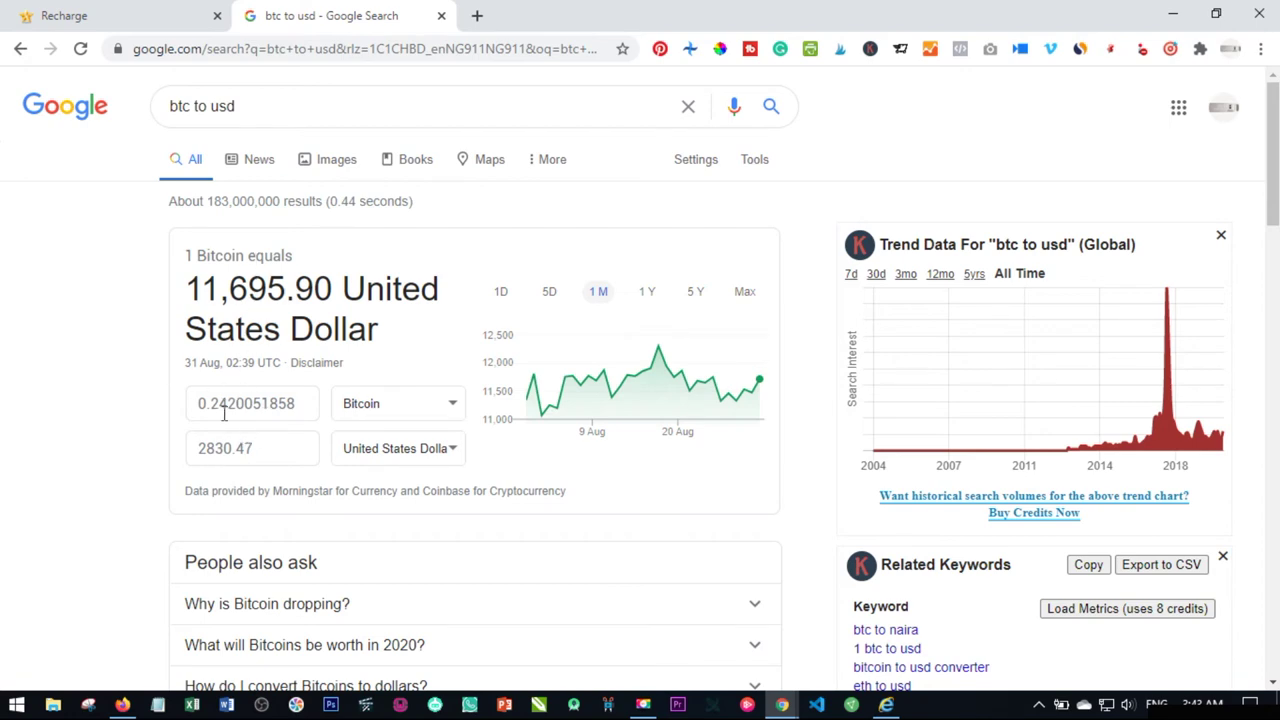
click(107, 12)
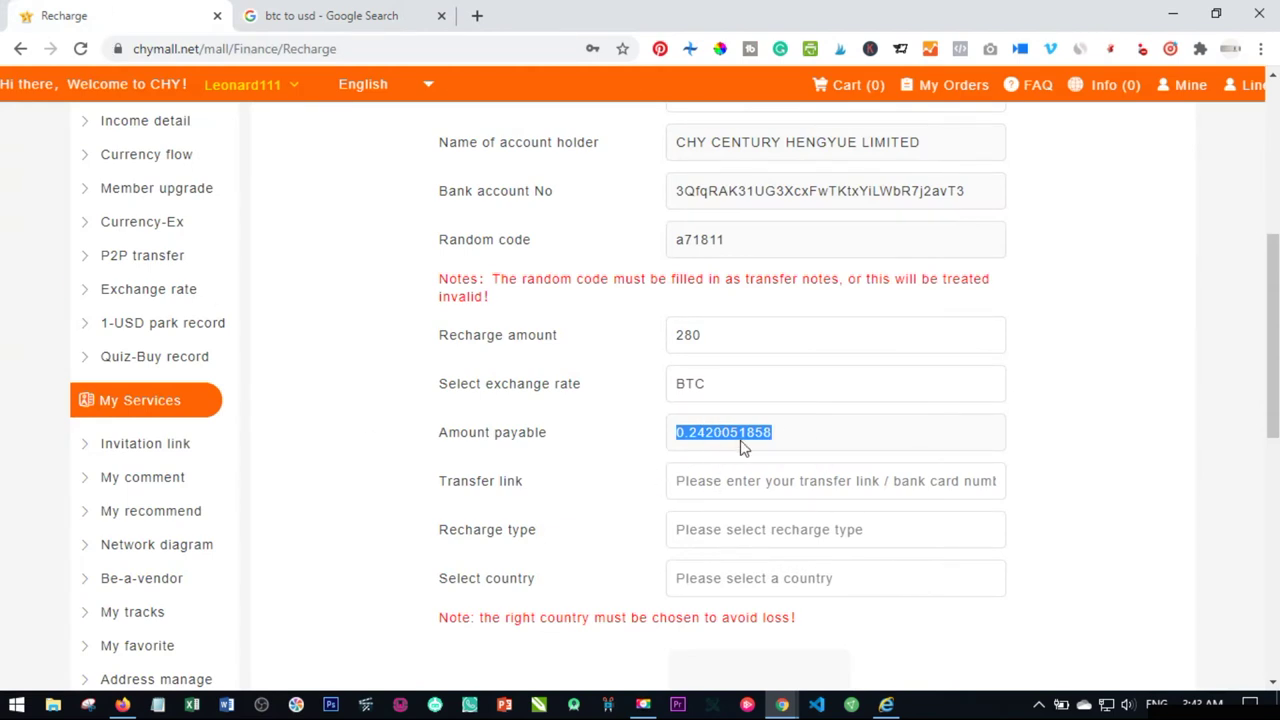
click(290, 12)
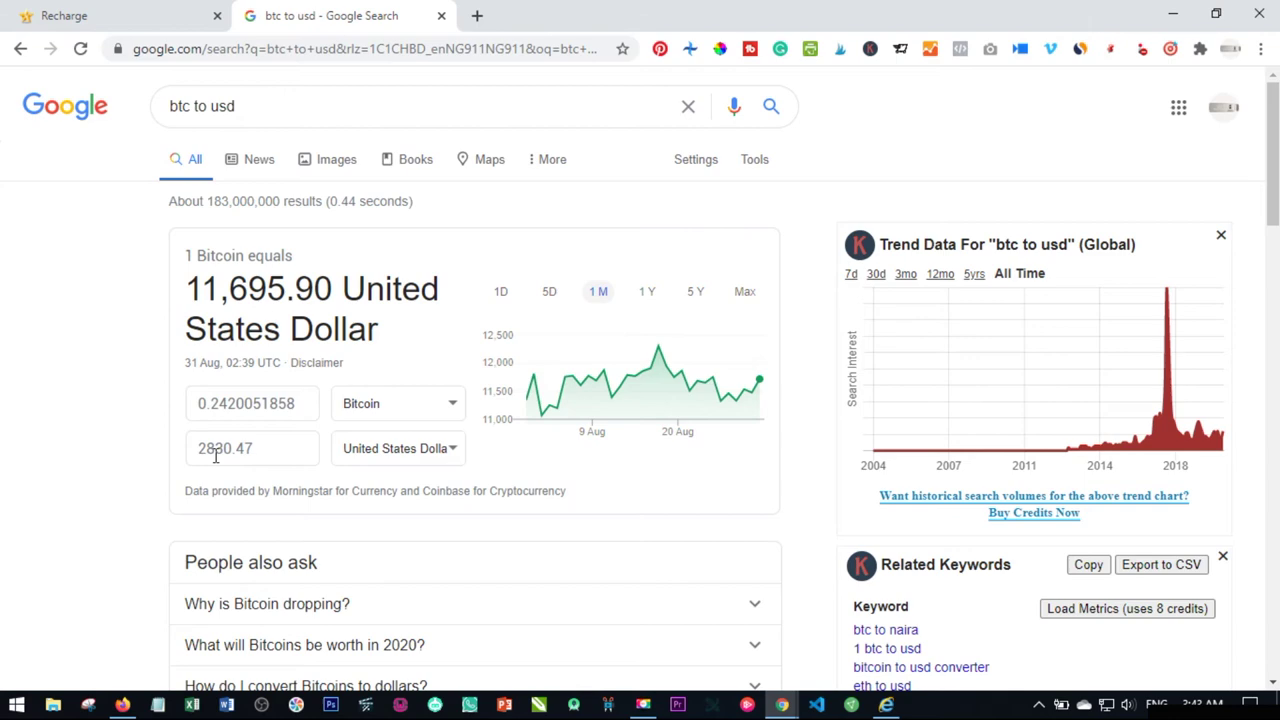
click(82, 12)
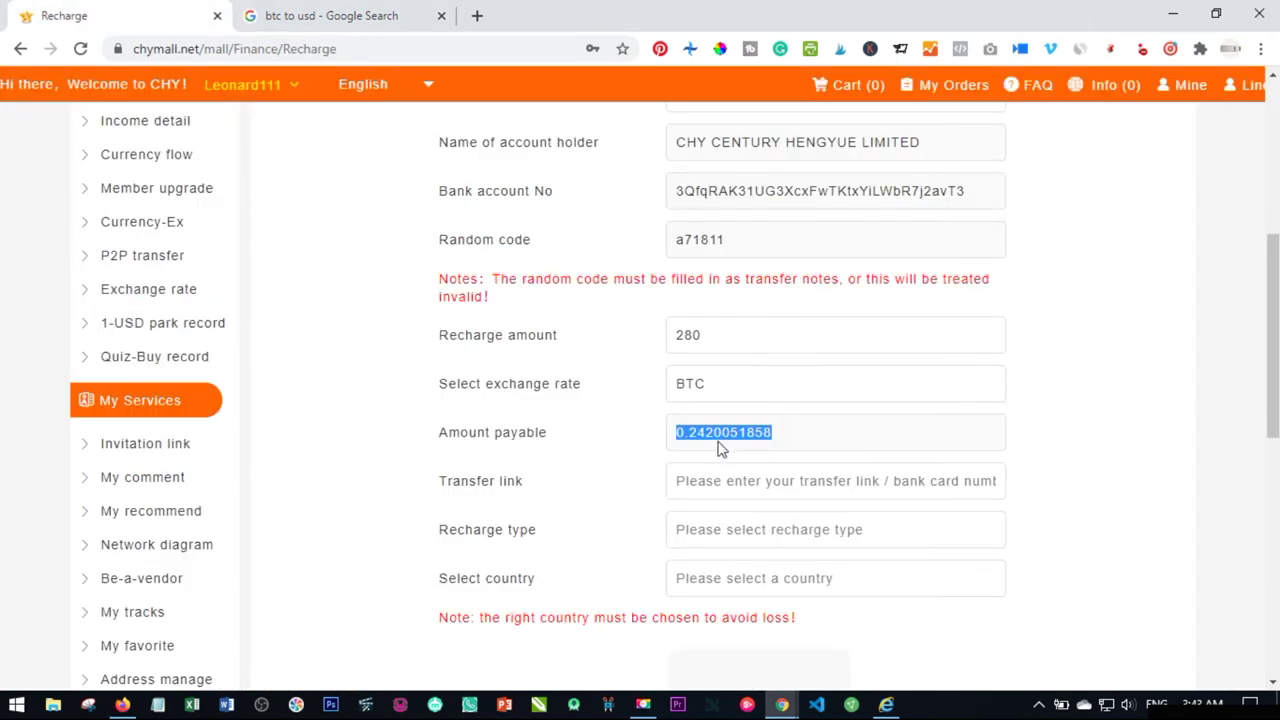
click(594, 526)
scroll(740, 397, down, 1)
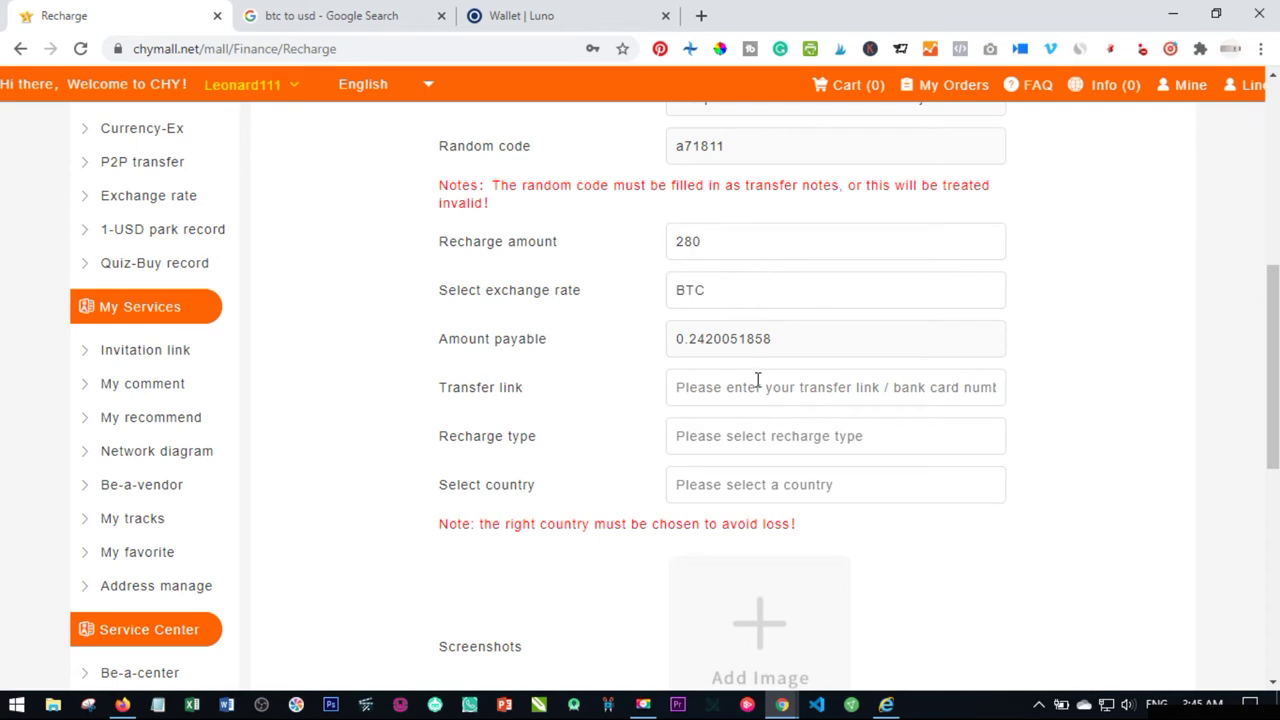
scroll(680, 380, up, 2)
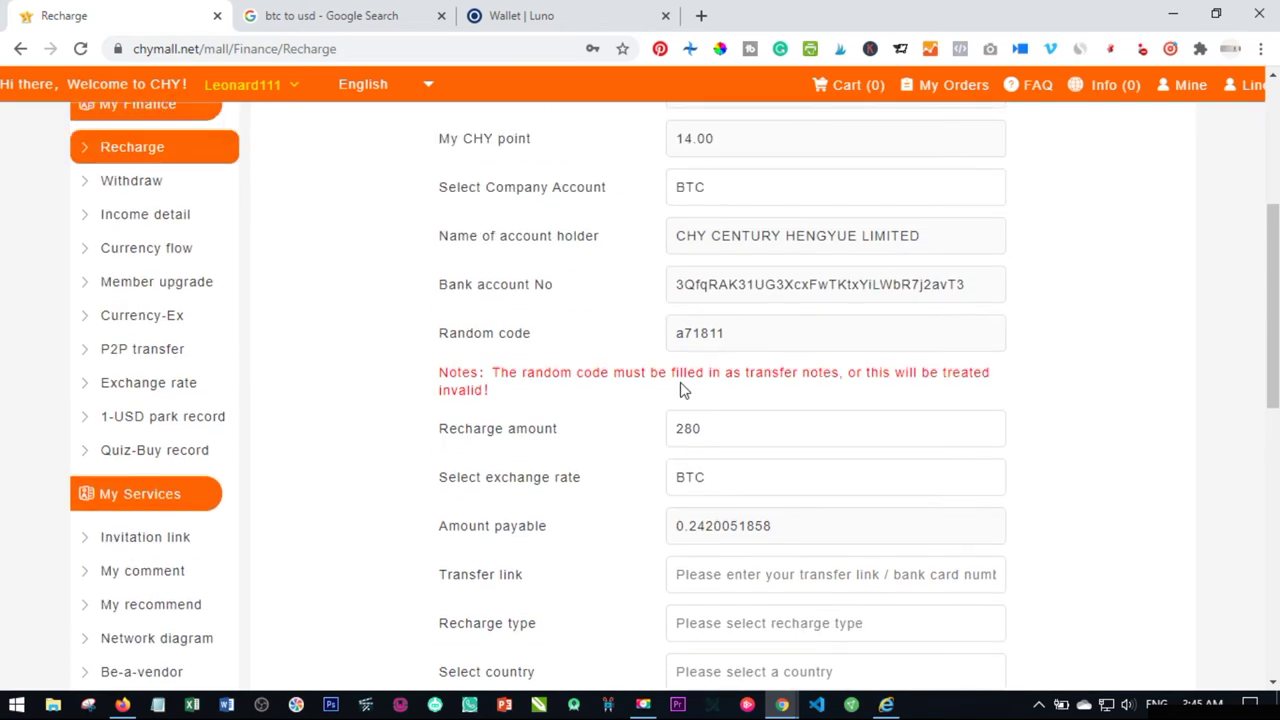
scroll(680, 390, down, 1)
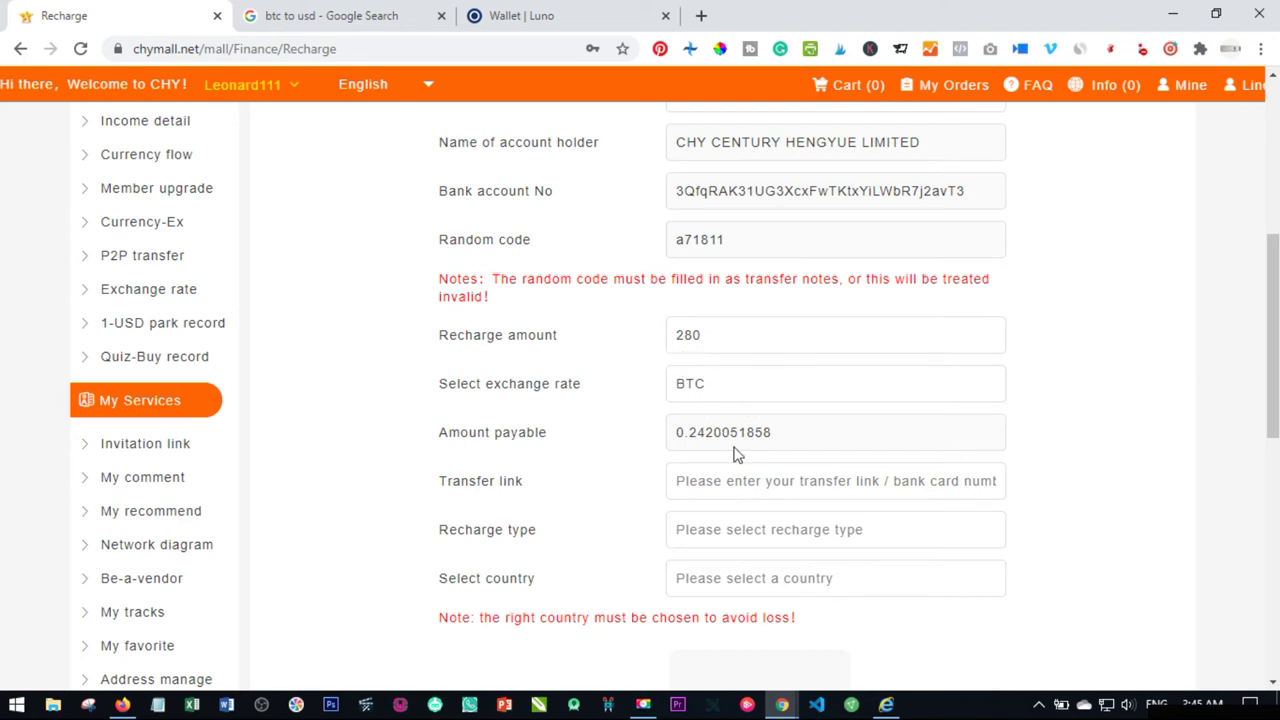
scroll(720, 445, down, 1)
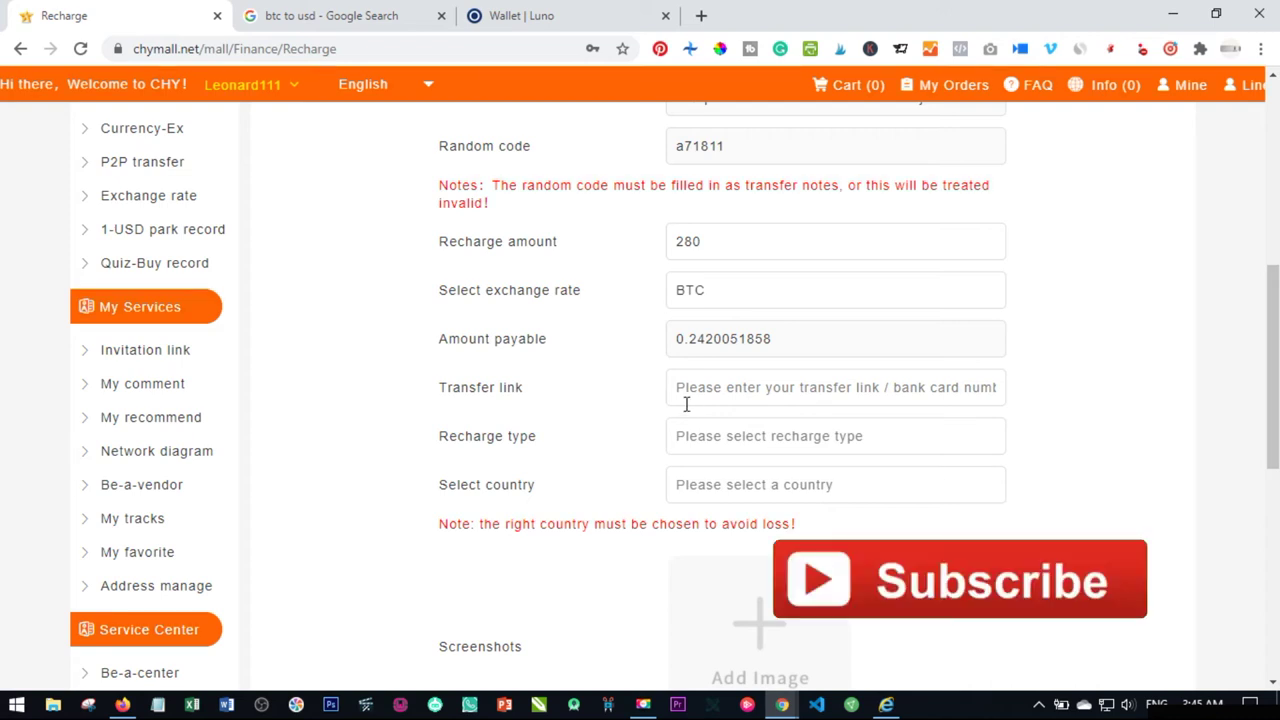
- Switch to the Luno wallet and open the form for sending Bitcoin
click(545, 14)
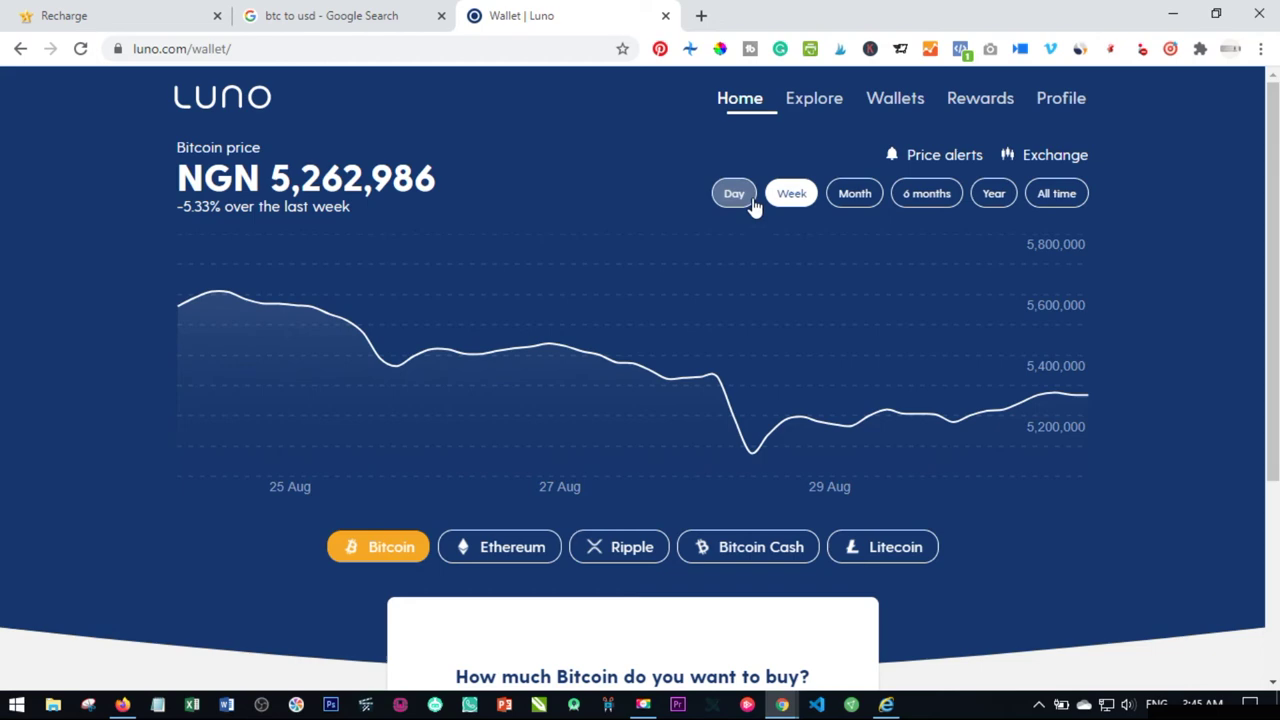
click(895, 106)
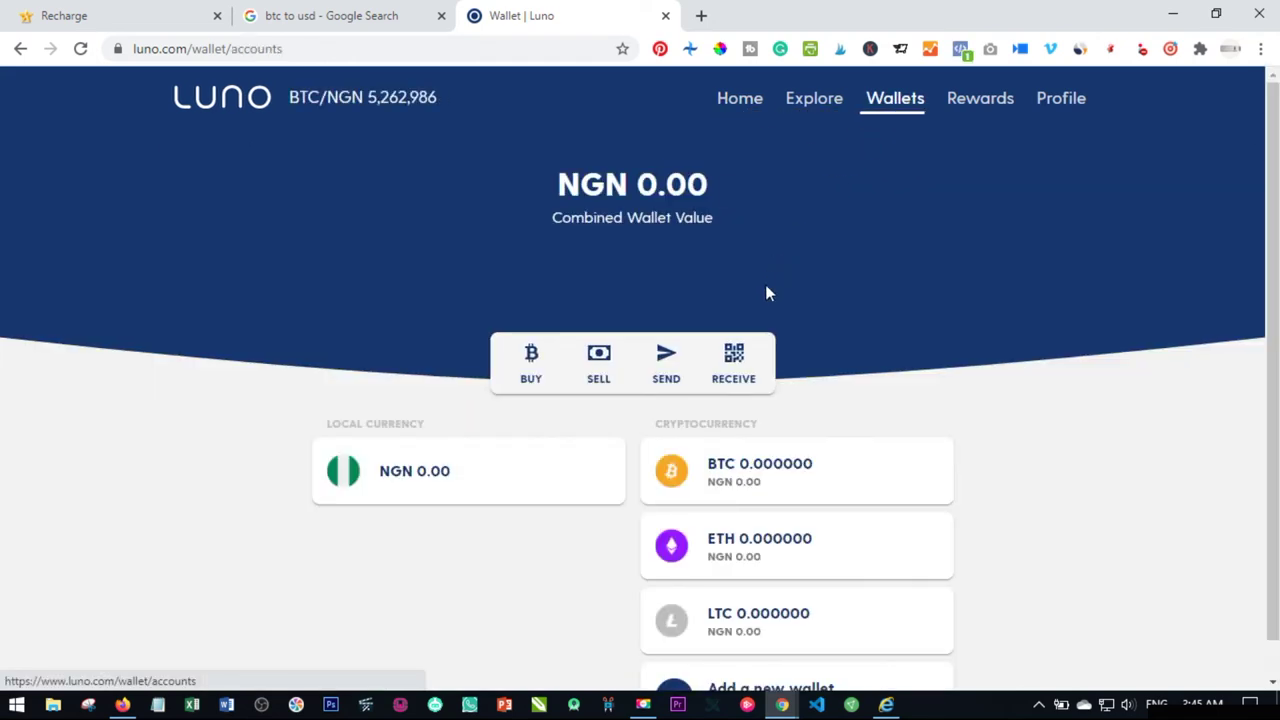
scroll(766, 289, down, 1)
click(668, 328)
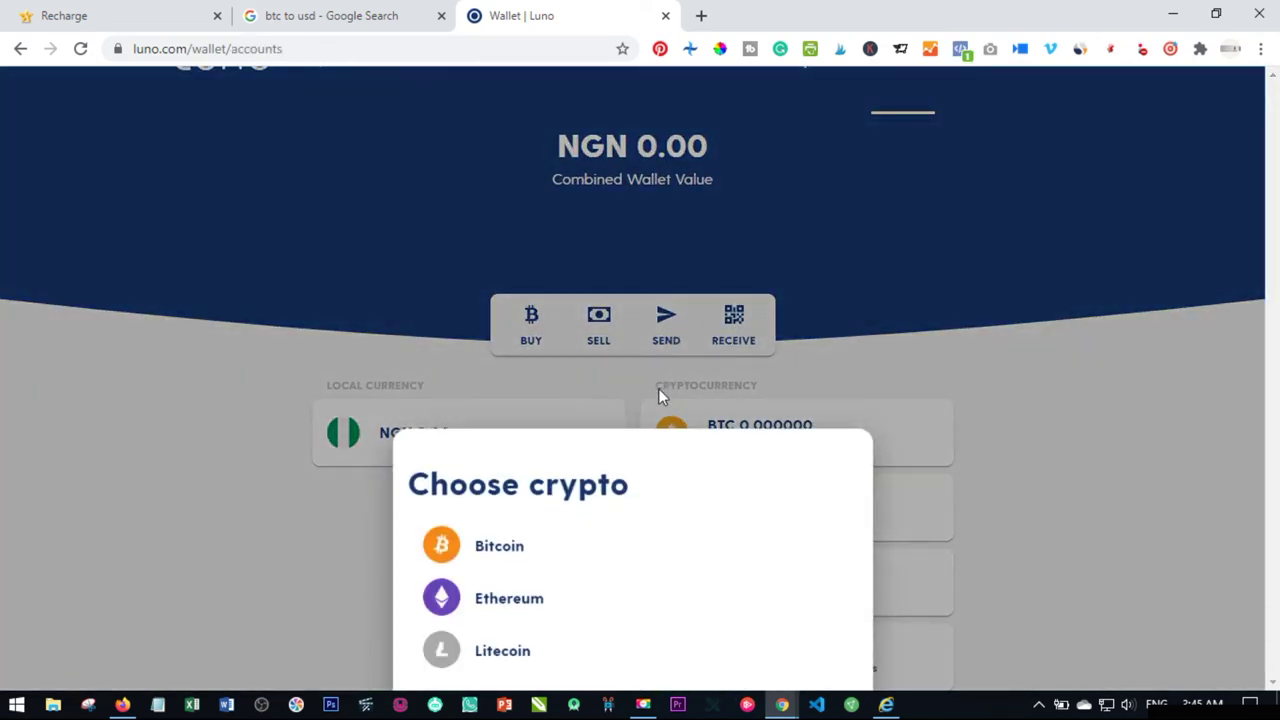
click(487, 550)
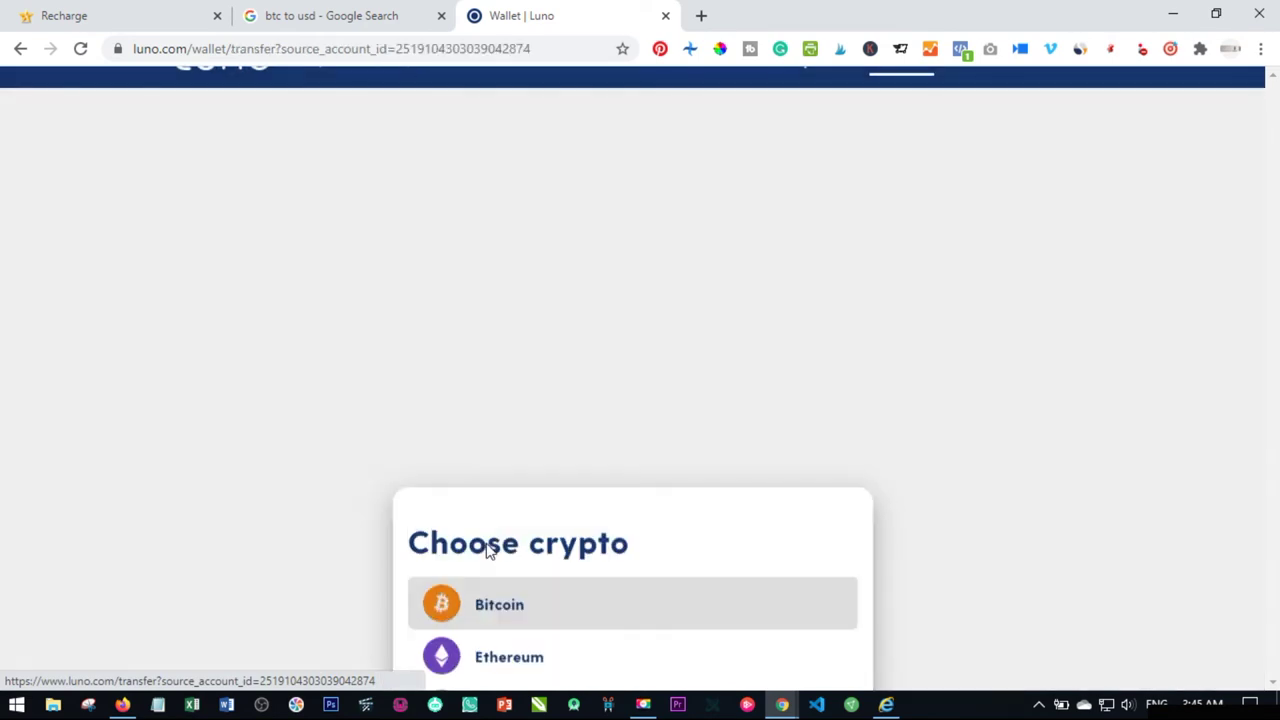
click(545, 295)
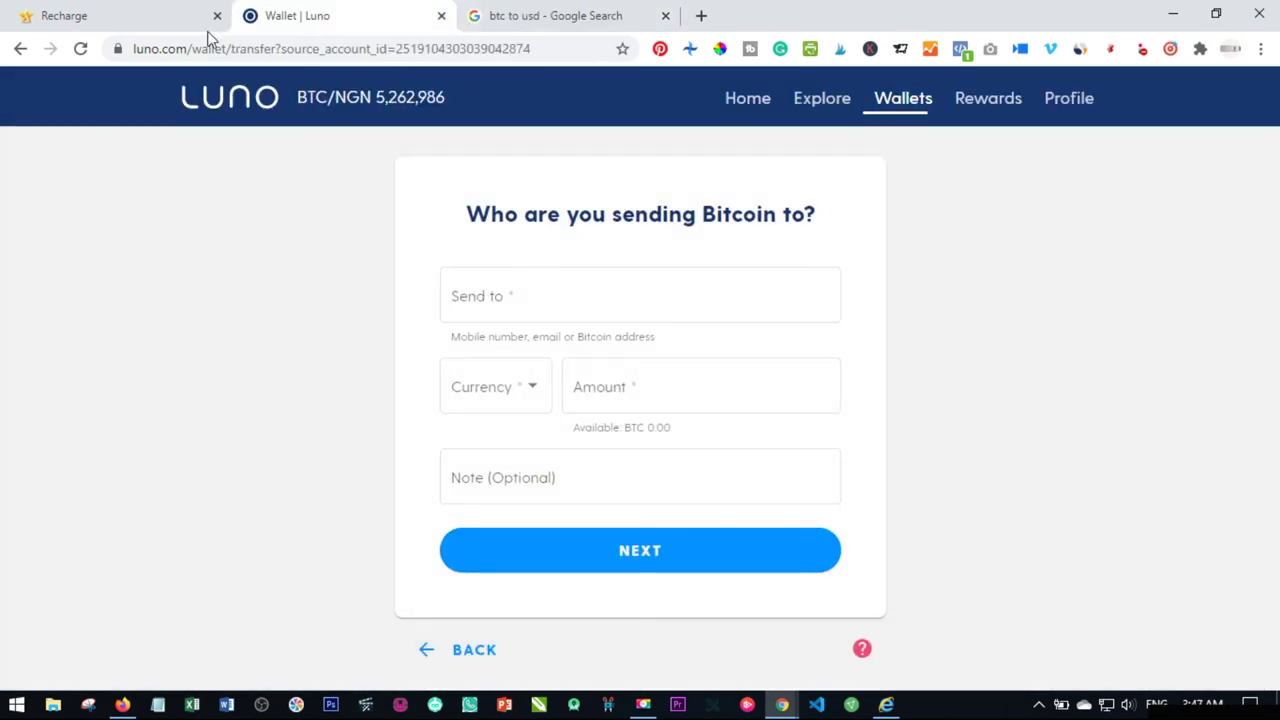
- Select the company's Bitcoin address in the Recharge form and return to Luno's send form
click(134, 15)
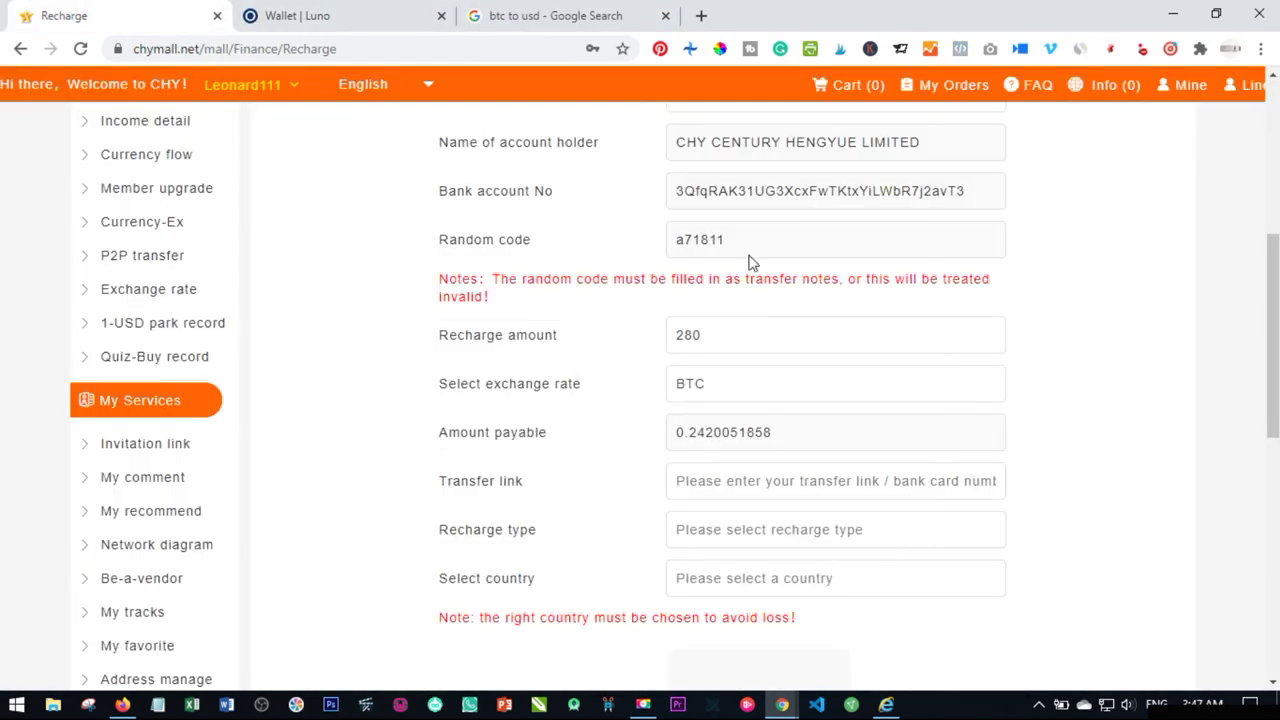
double_click(725, 195)
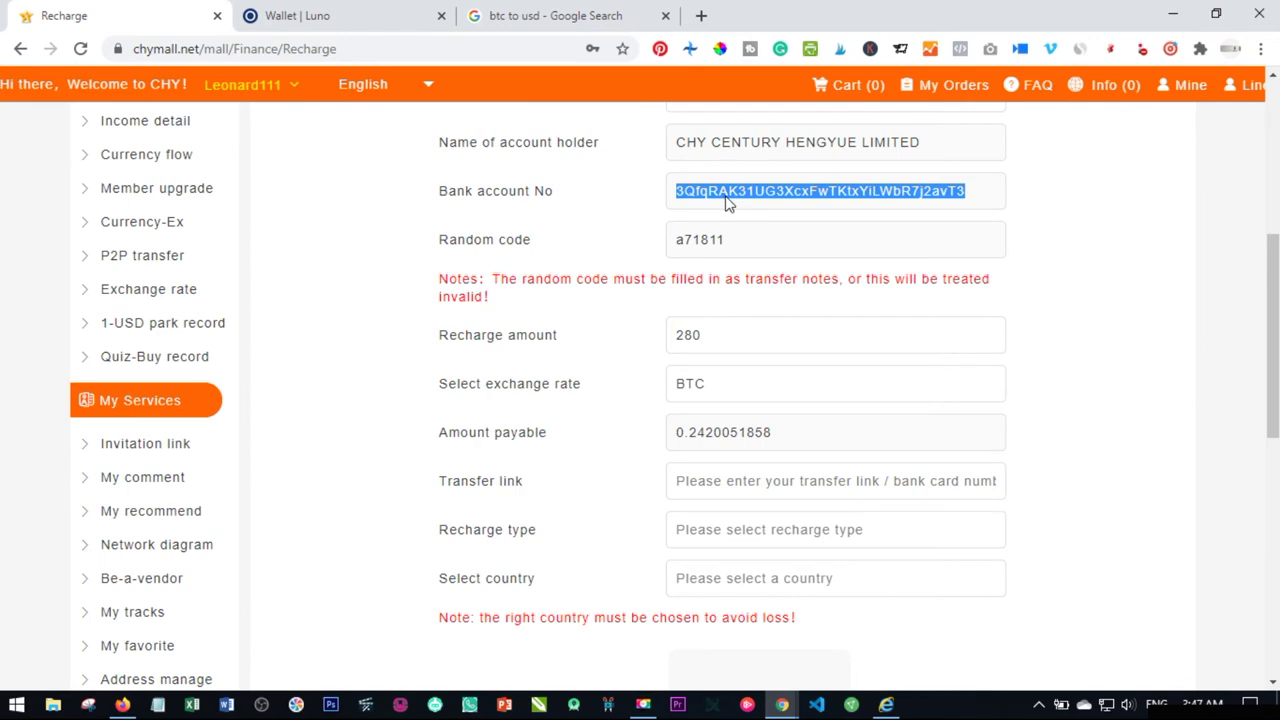
click(318, 16)
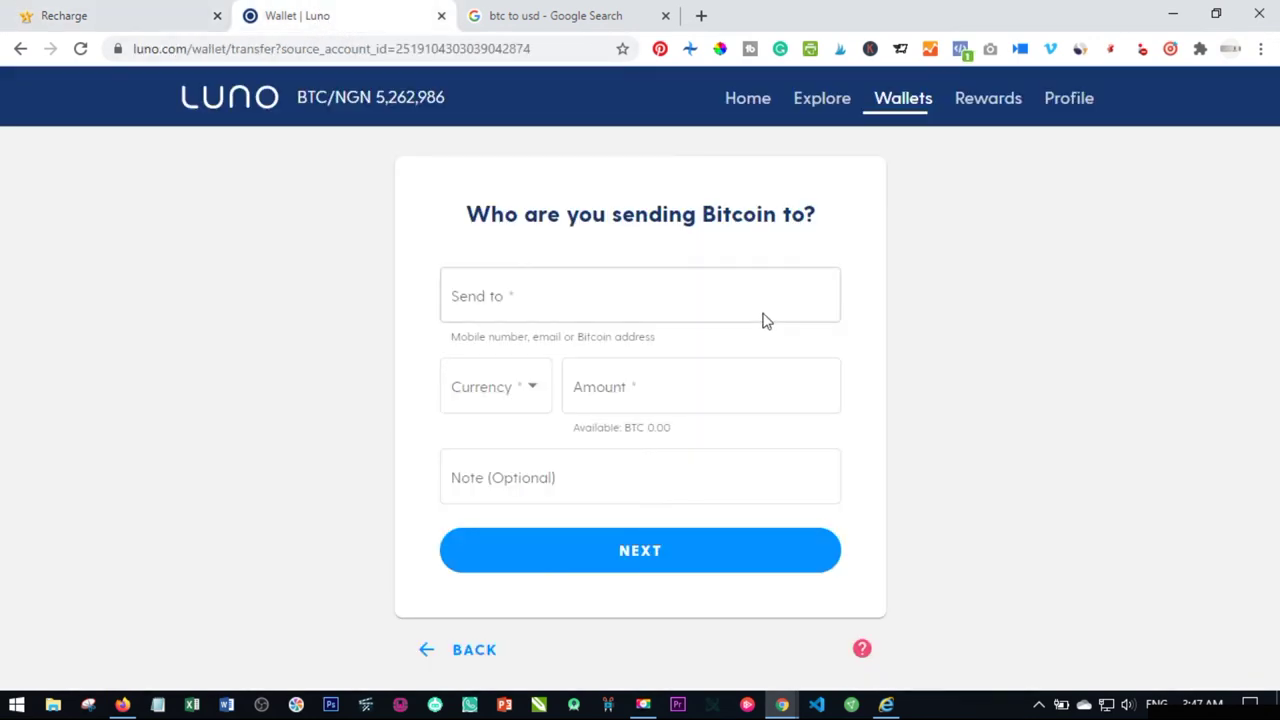
- Set the Luno transfer's currency to BTC and check the payable amount in the Recharge form
click(114, 12)
double_click(724, 433)
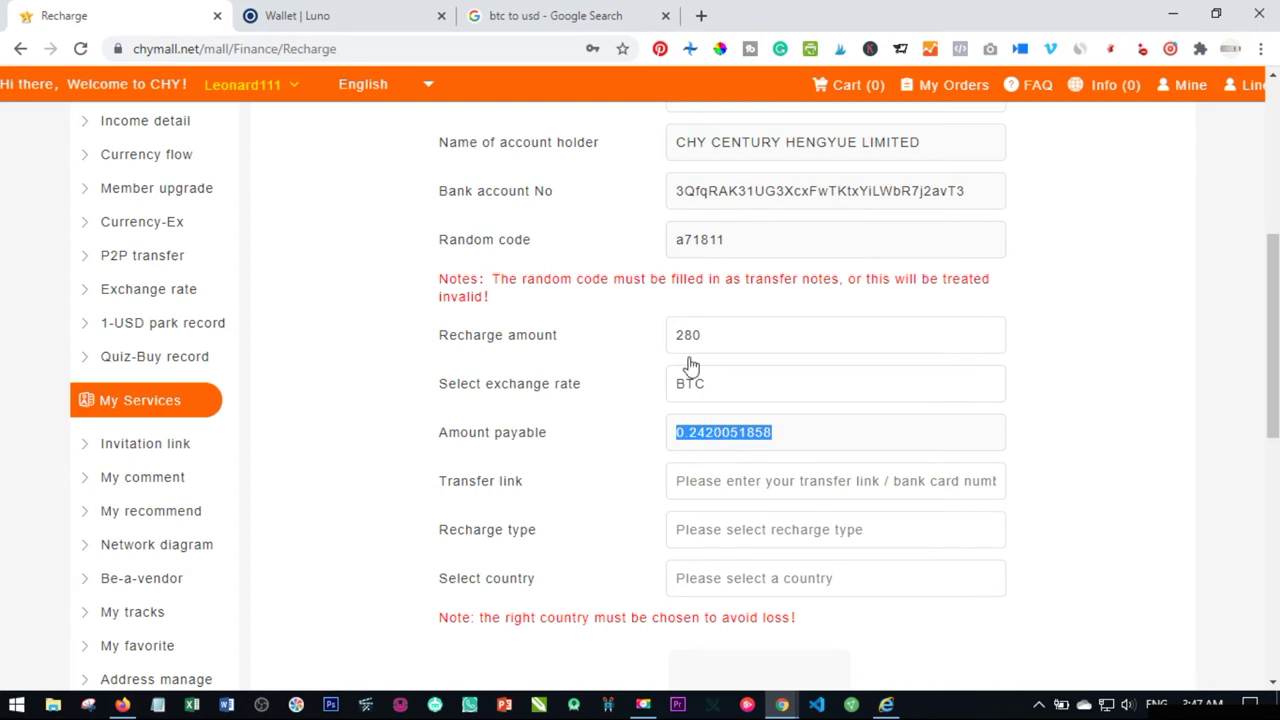
click(297, 16)
click(529, 398)
click(476, 398)
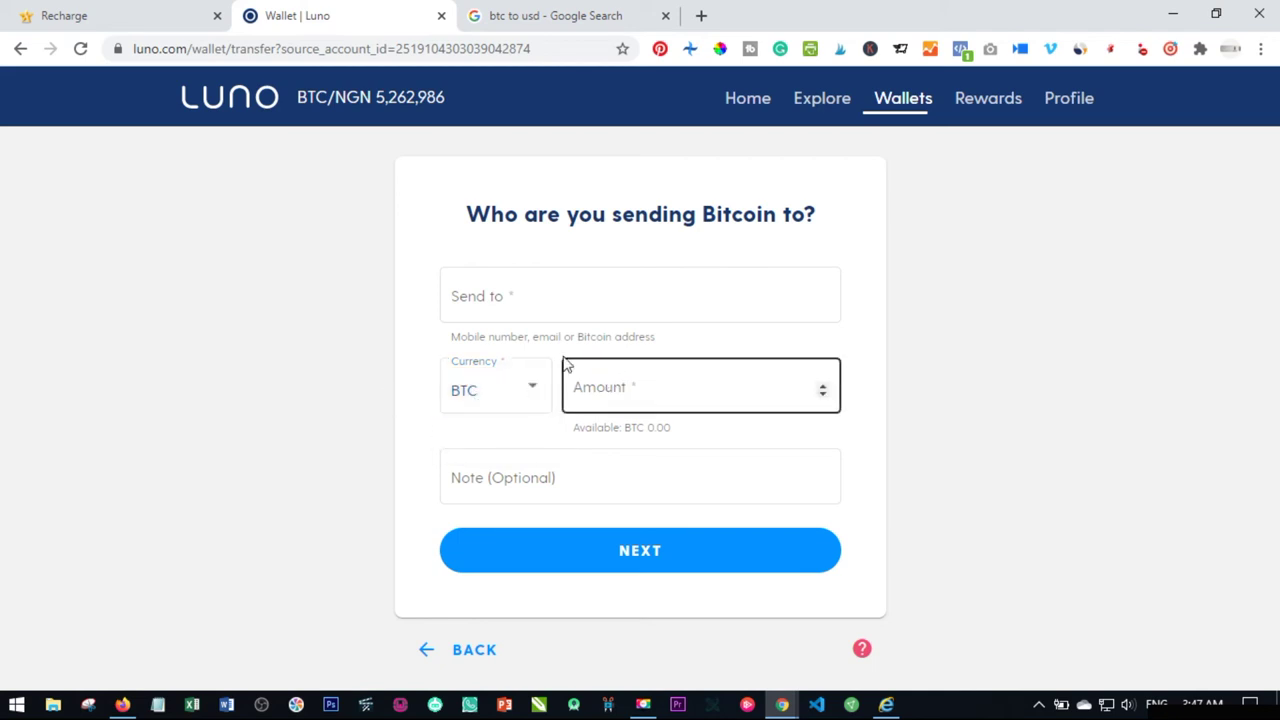
click(100, 14)
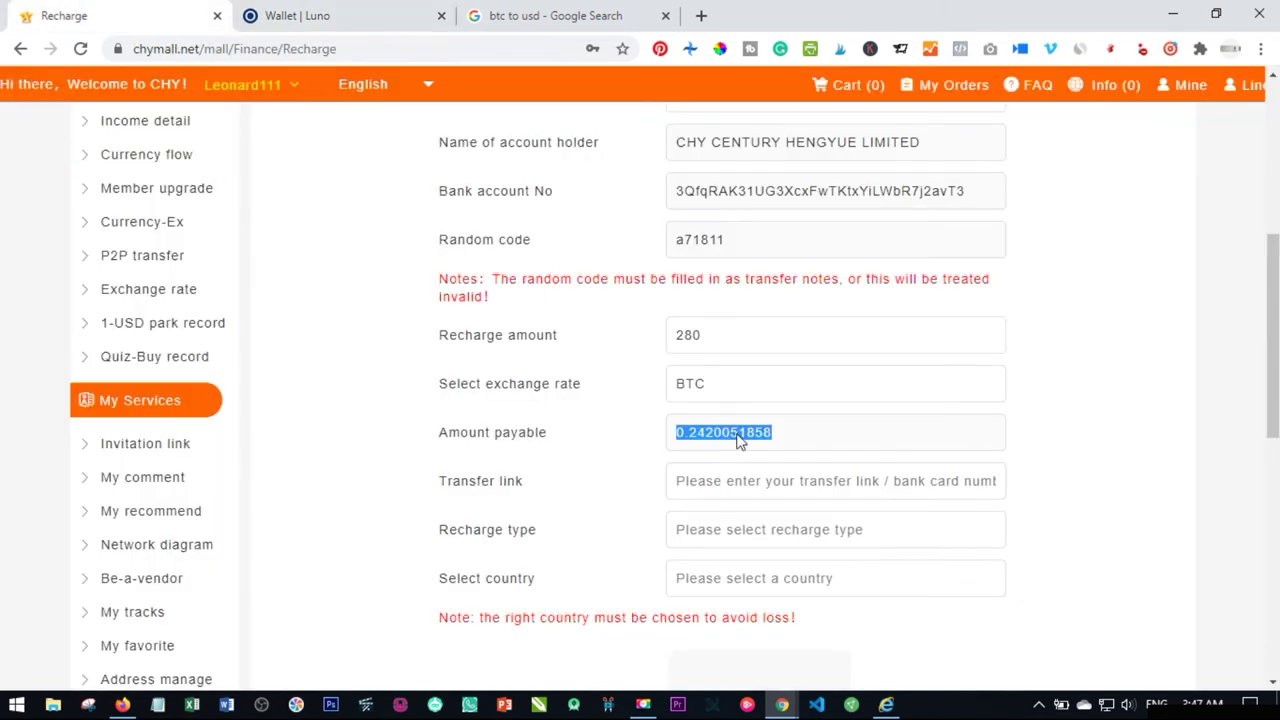
- Compare the amount payable in the Recharge form with the amount and note fields of Luno's send form
click(340, 10)
click(64, 16)
click(303, 14)
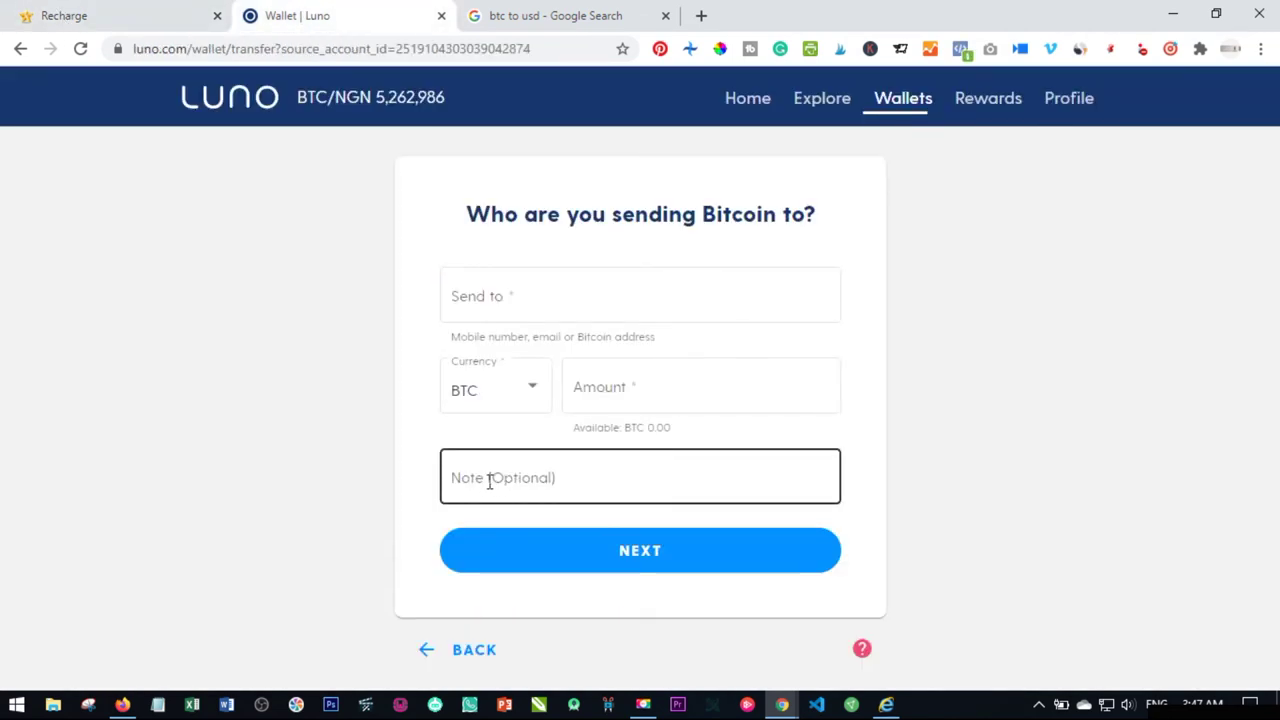
- Select the random code in the Recharge form and go to the note field of Luno's send form
click(60, 15)
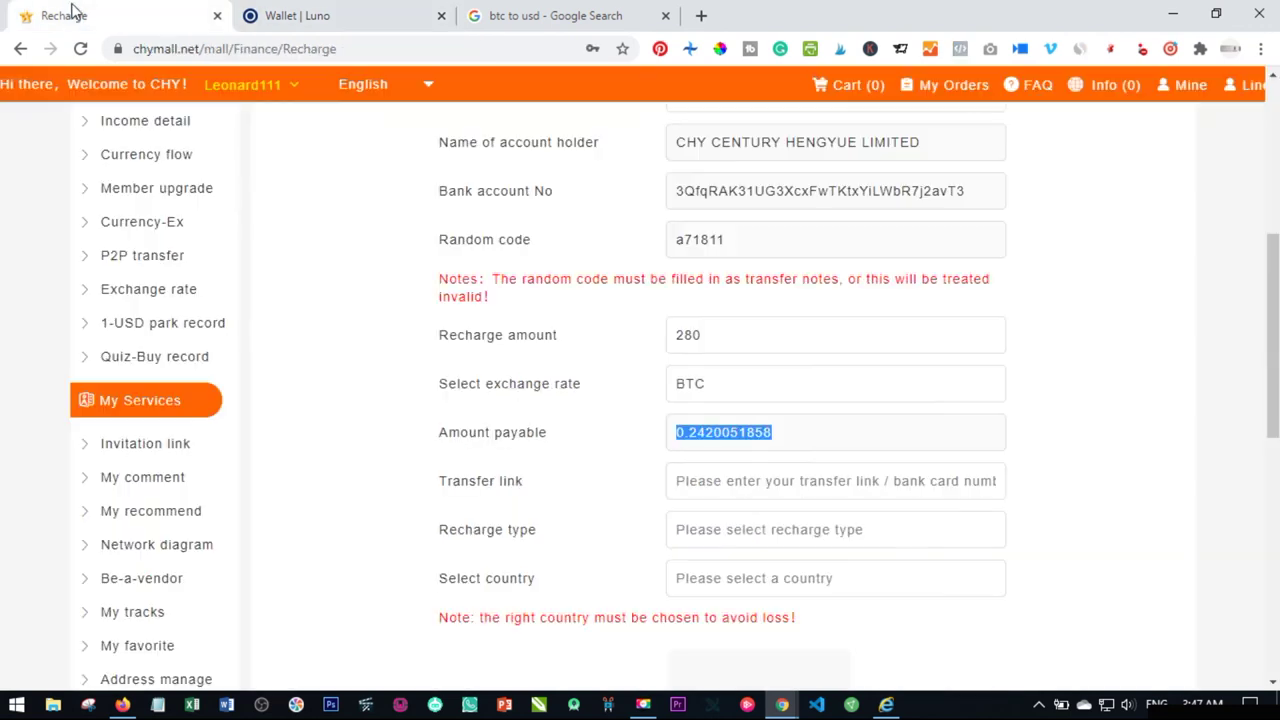
scroll(668, 338, up, 1)
click(708, 344)
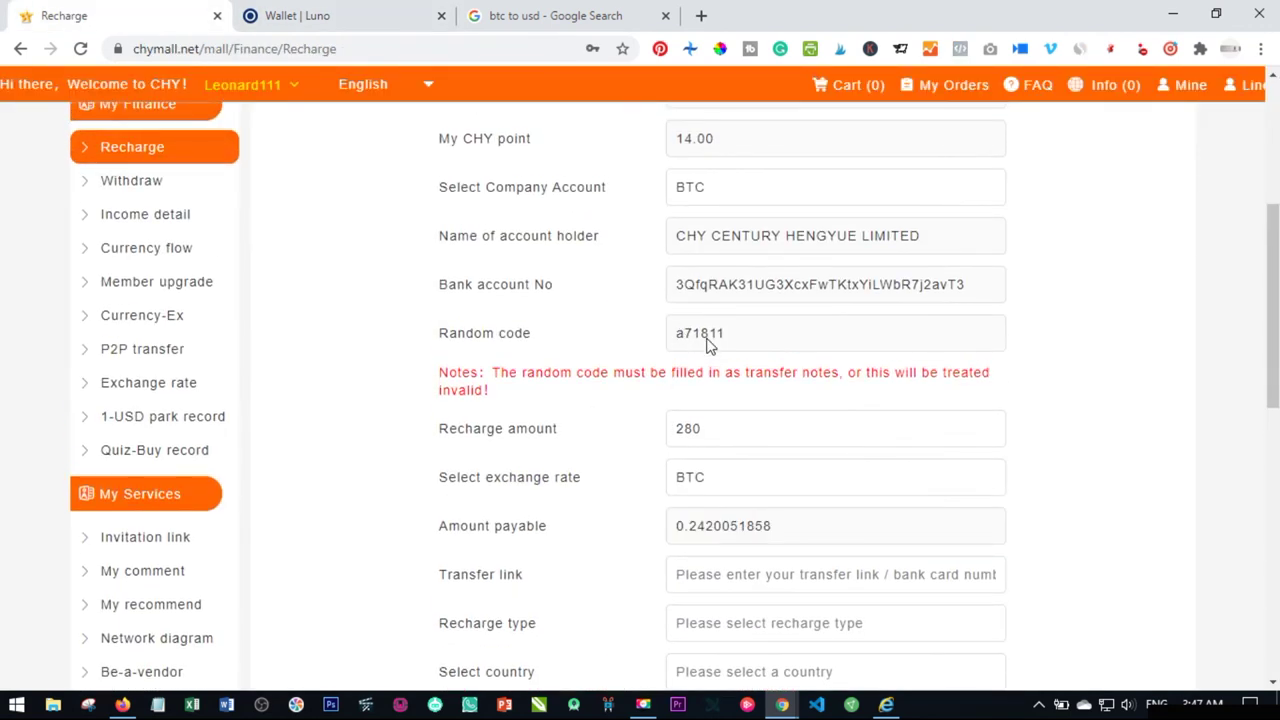
double_click(708, 338)
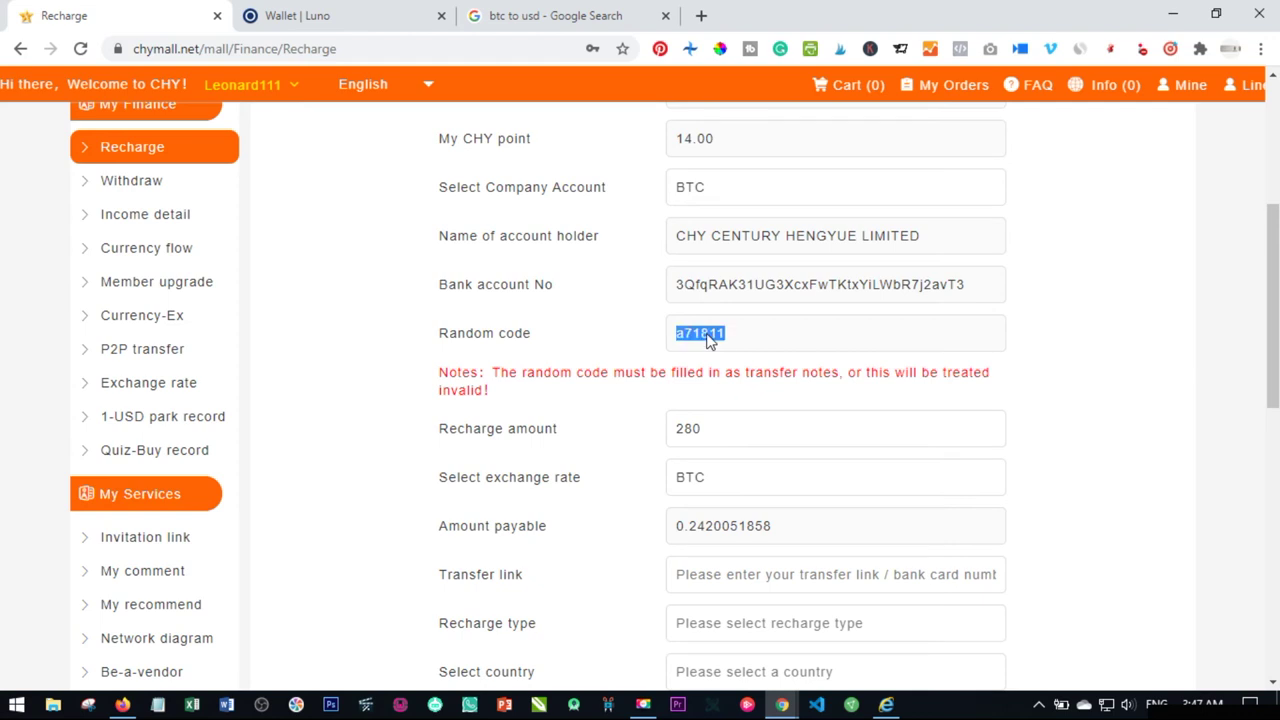
click(305, 12)
click(548, 478)
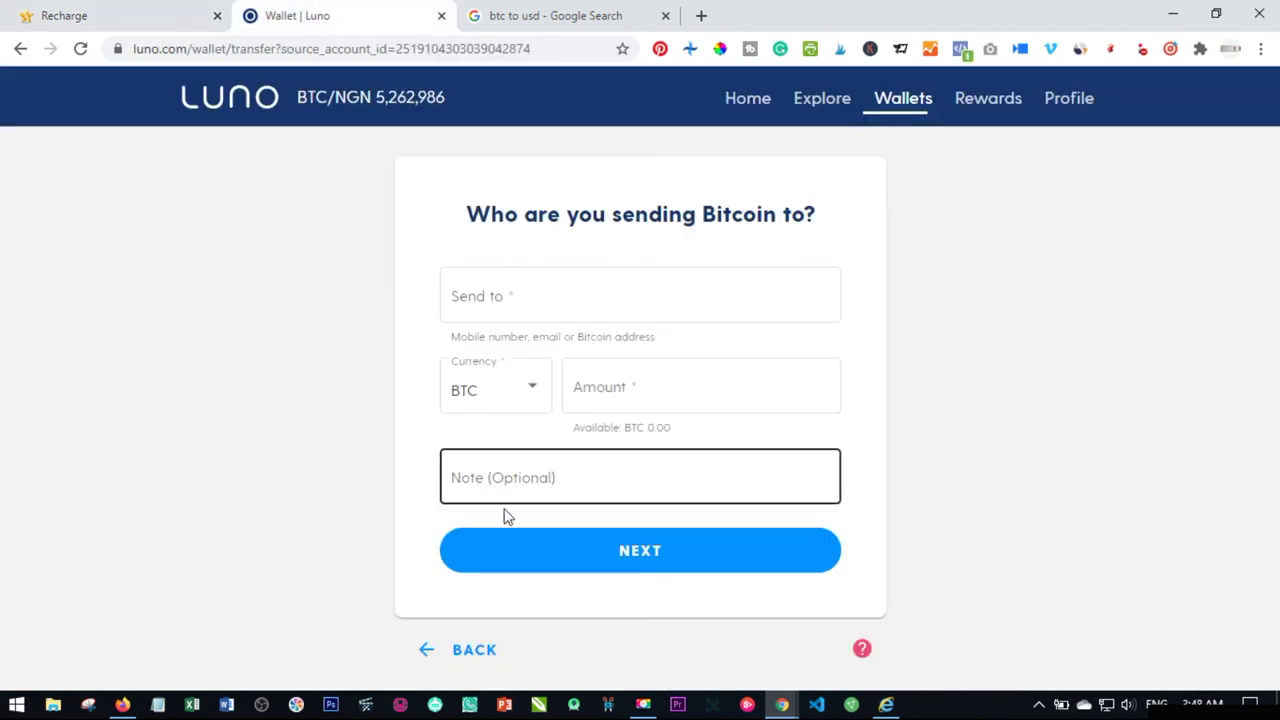
- Recheck the random code instruction and payment fields in the Recharge form, and return to Luno's send form
click(66, 13)
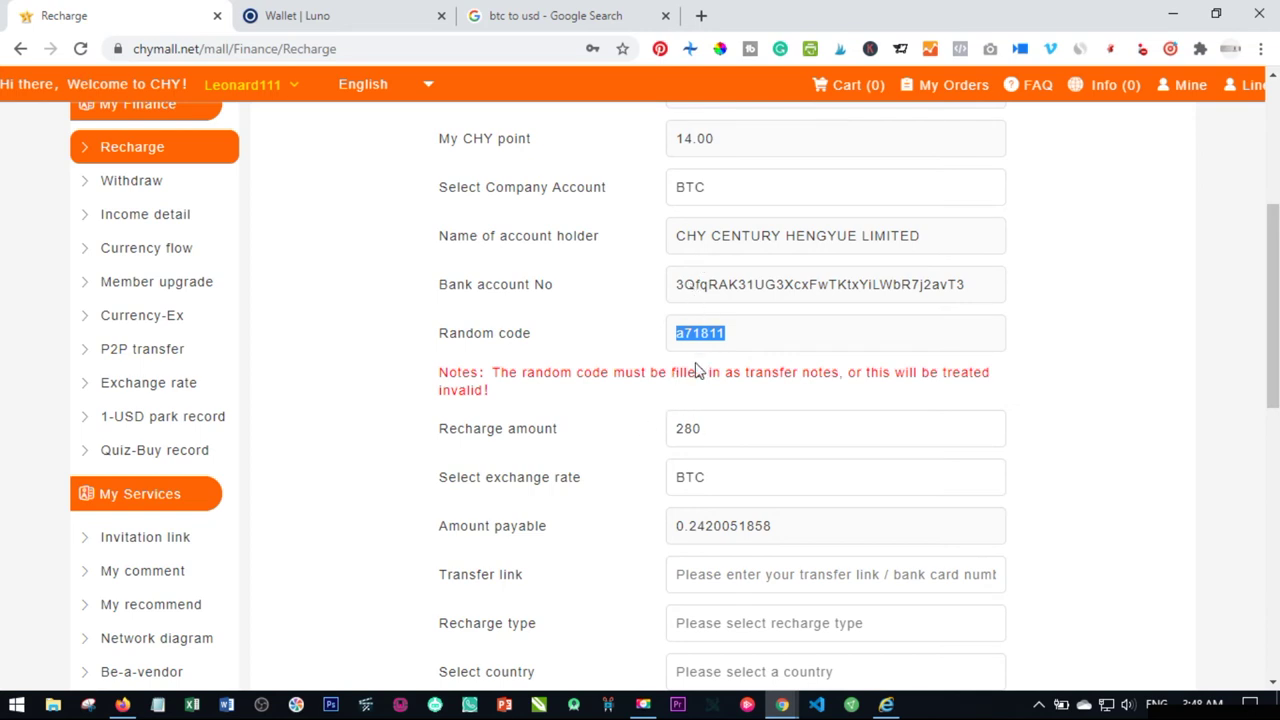
scroll(694, 366, down, 1)
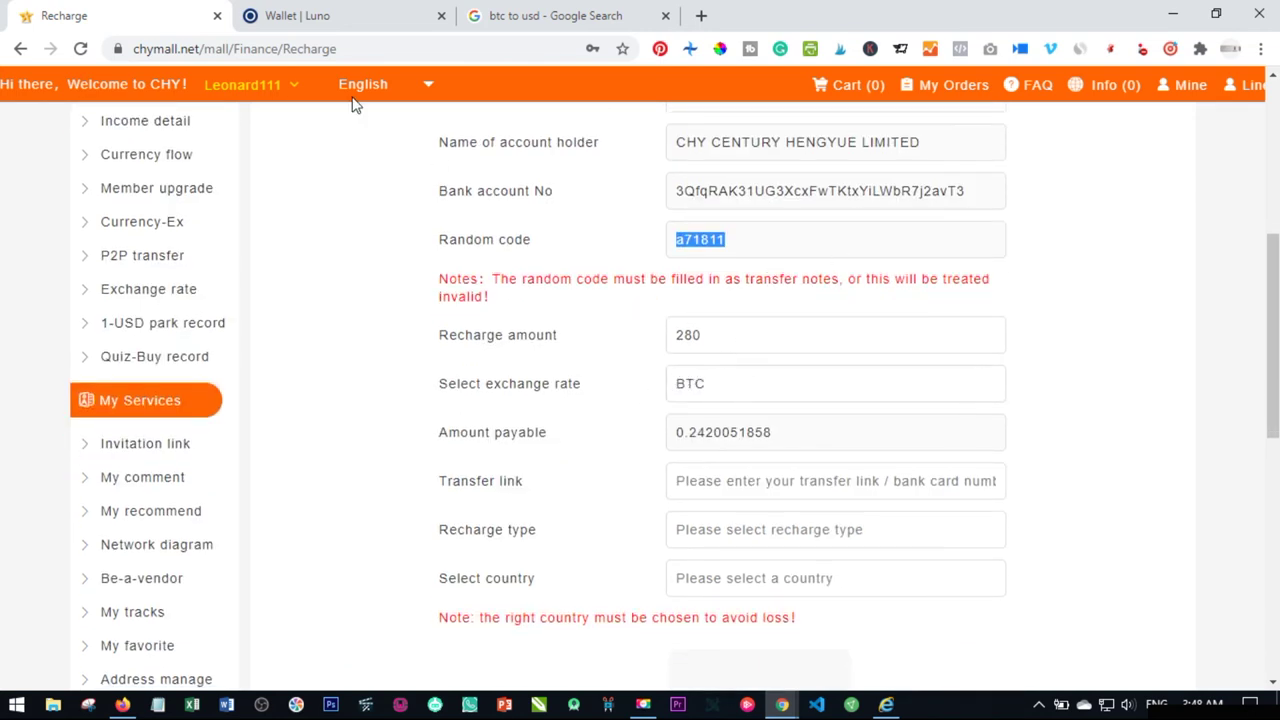
click(333, 18)
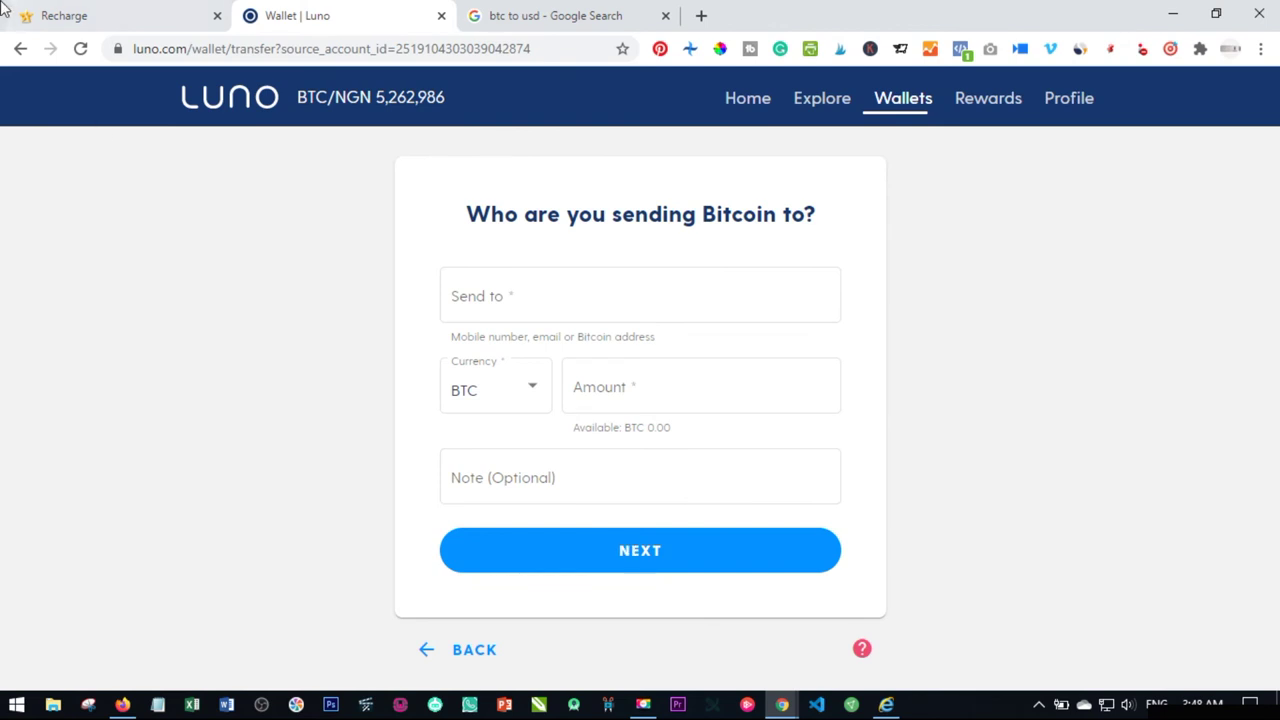
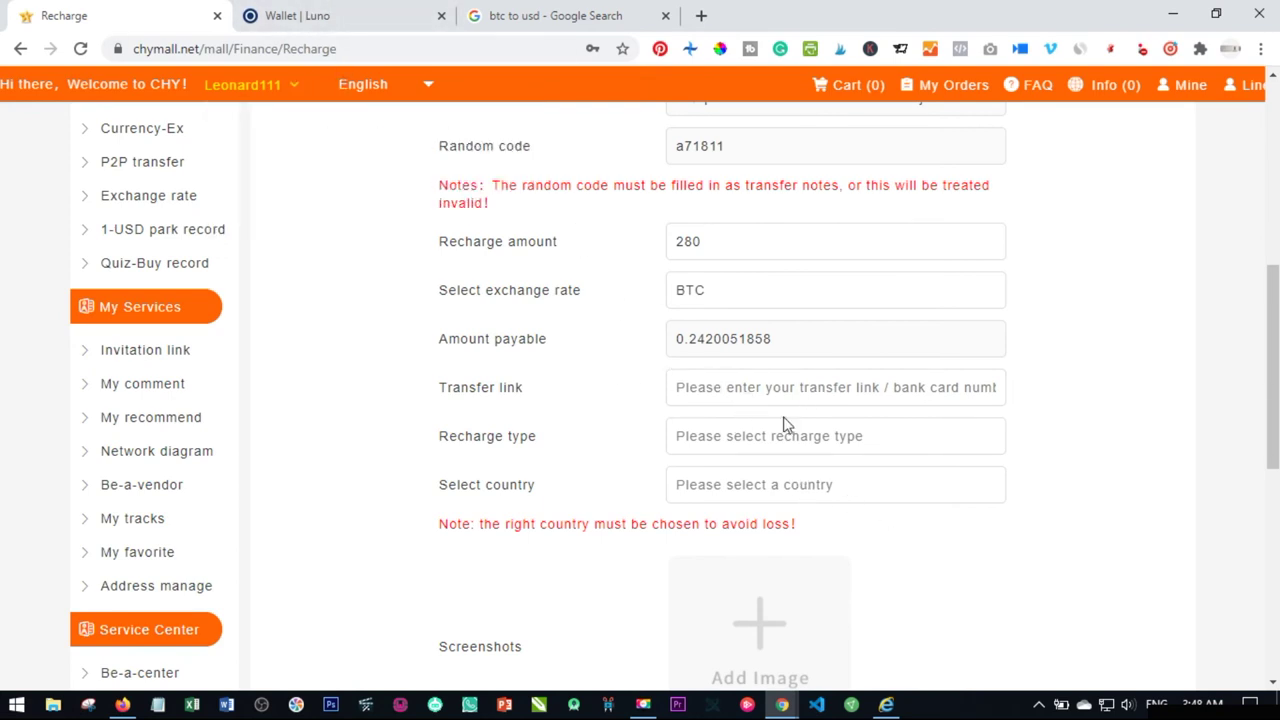
- In the Recharge form, set the recharge type to Consumption point and the country to Nigeria
click(743, 449)
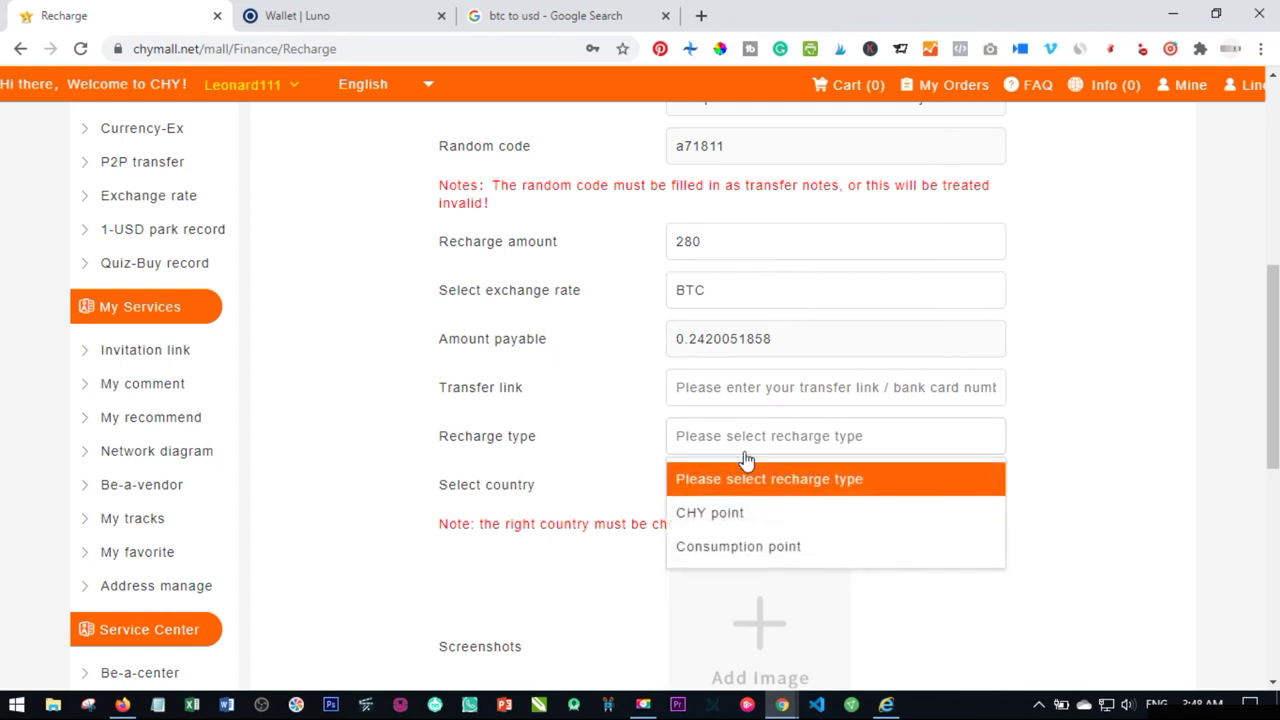
click(712, 548)
scroll(664, 496, down, 1)
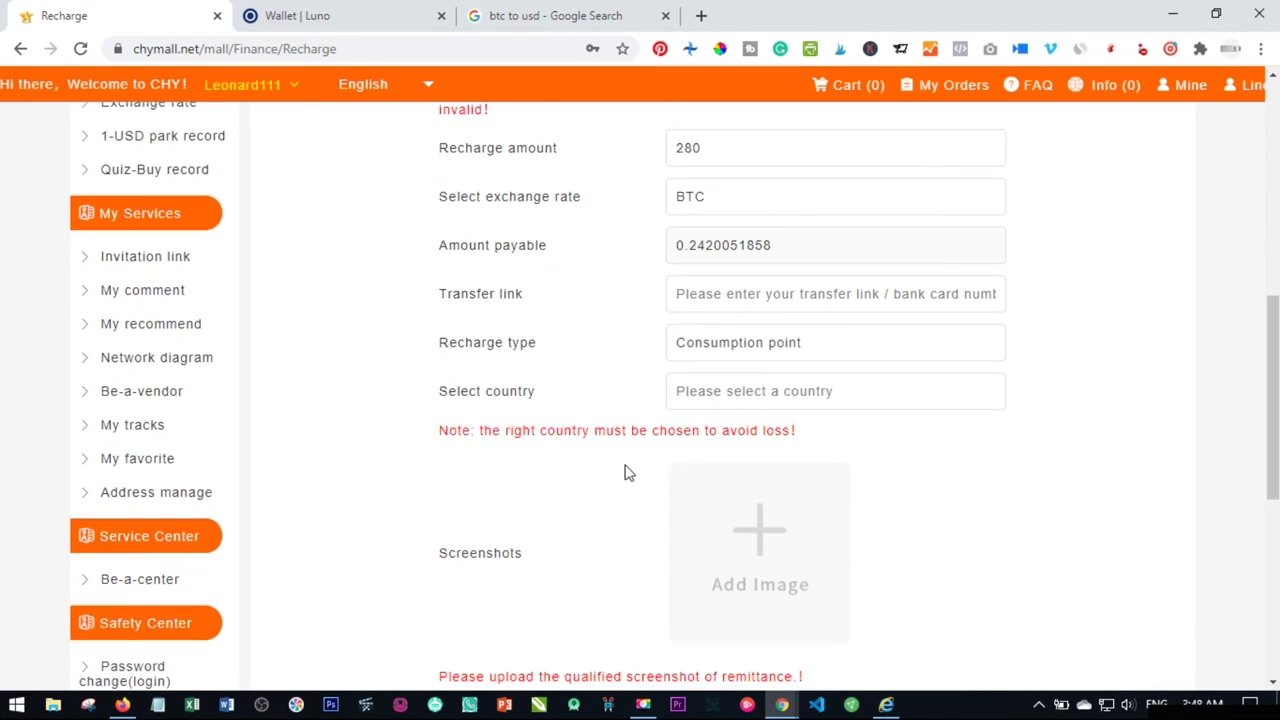
click(751, 395)
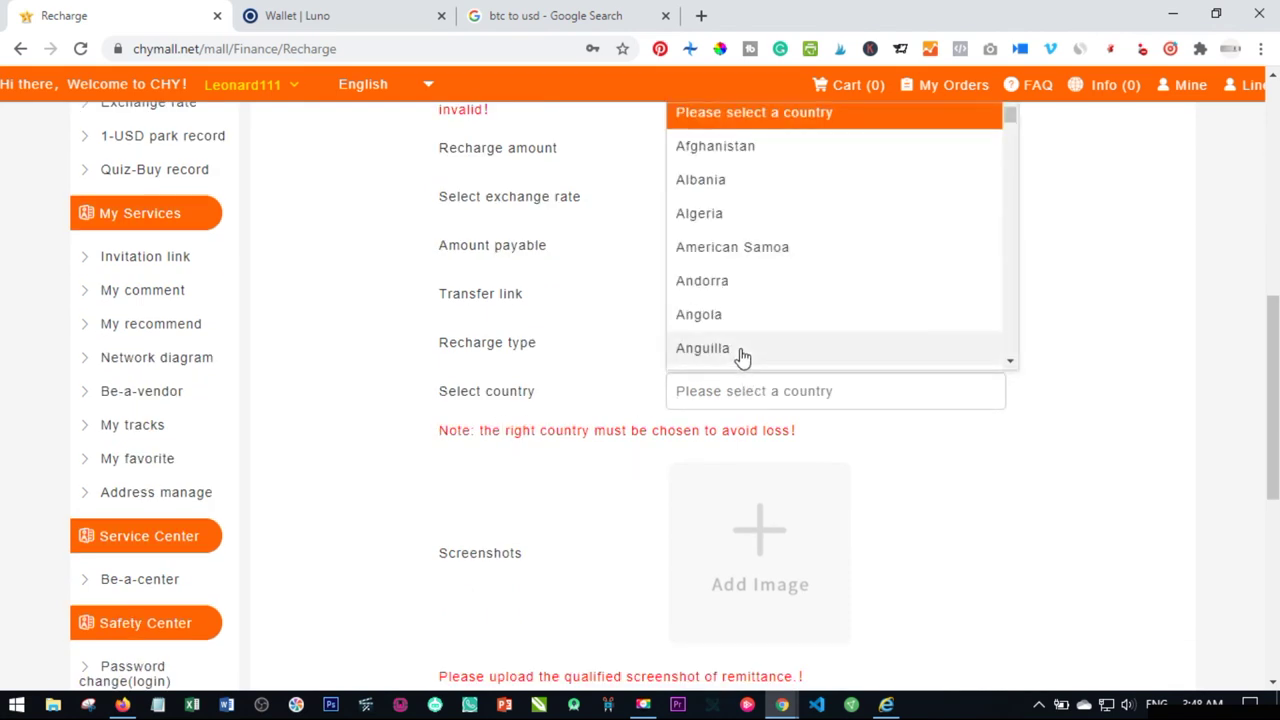
scroll(780, 310, down, 20)
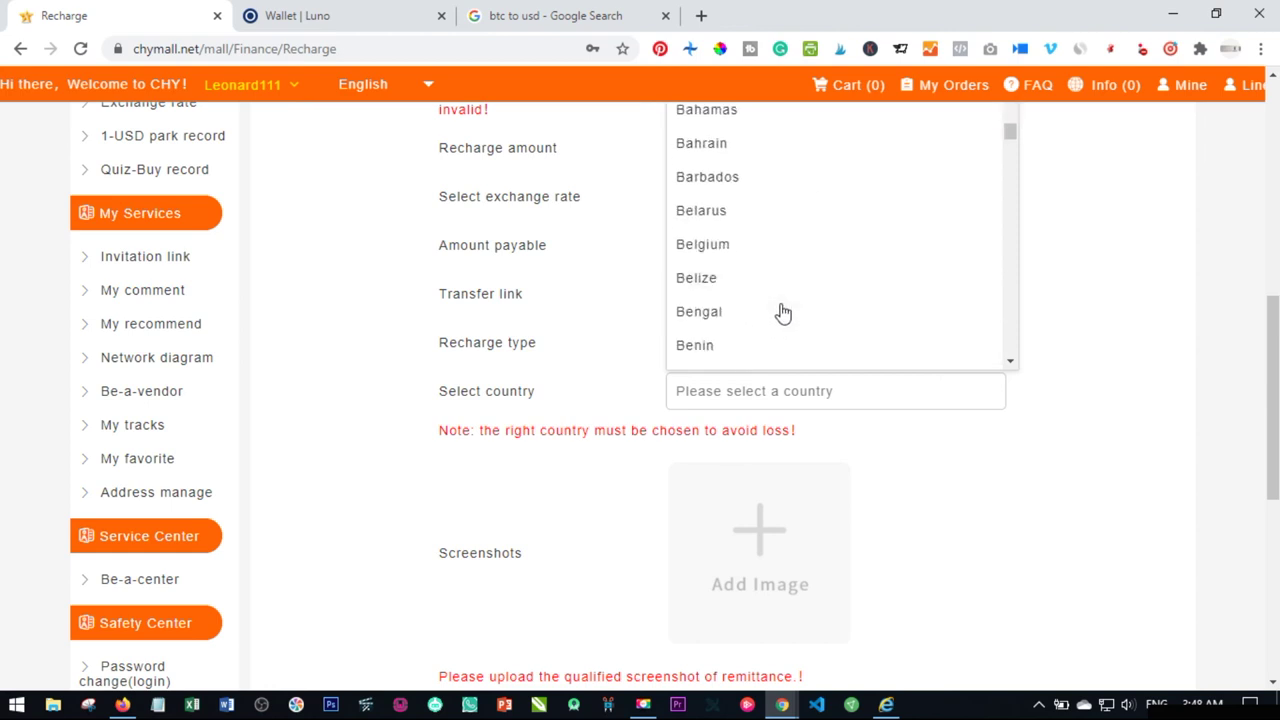
scroll(787, 322, down, 20)
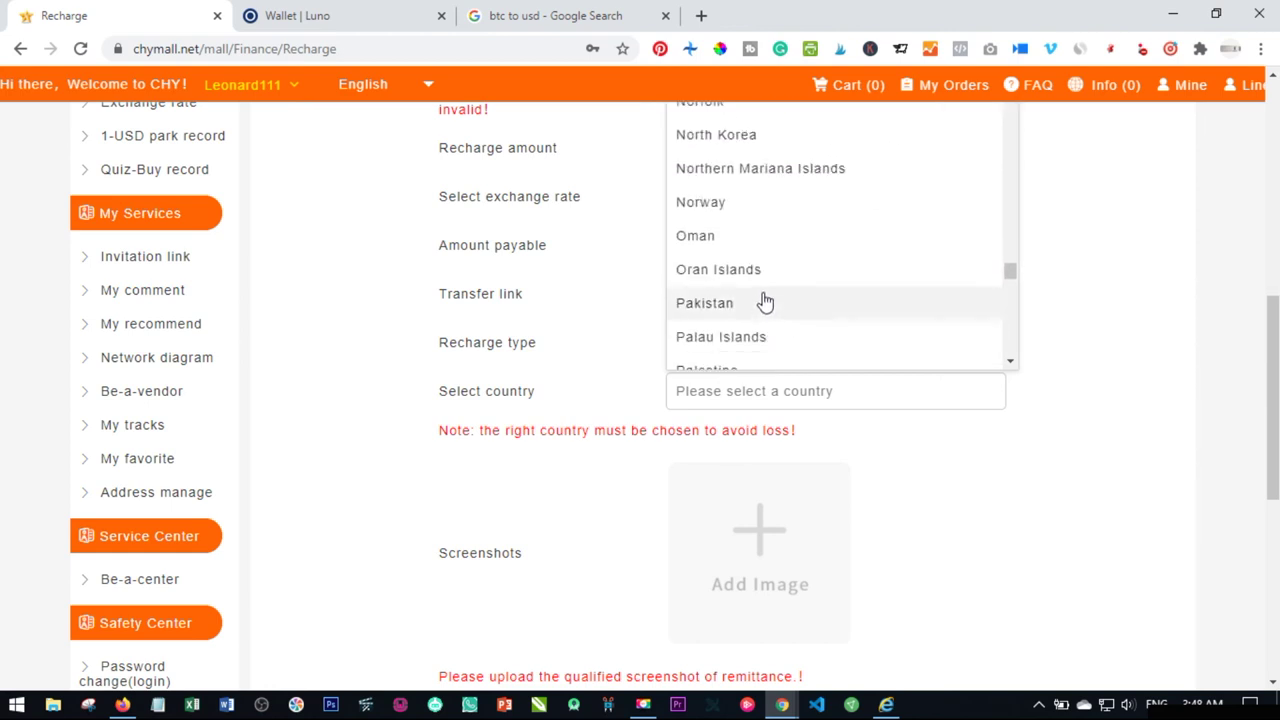
scroll(756, 252, up, 1)
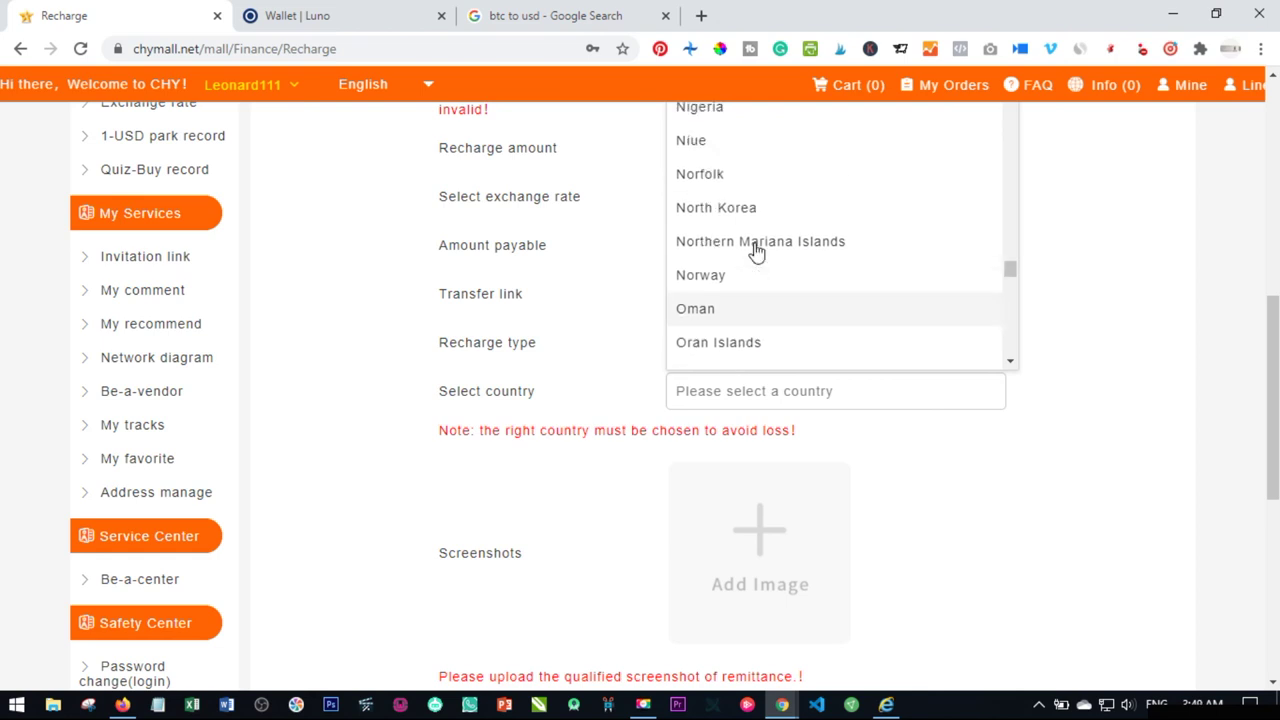
click(710, 120)
- Review the remittance screenshot and payment password fields of the Recharge form alongside Luno's send form
scroll(380, 477, down, 2)
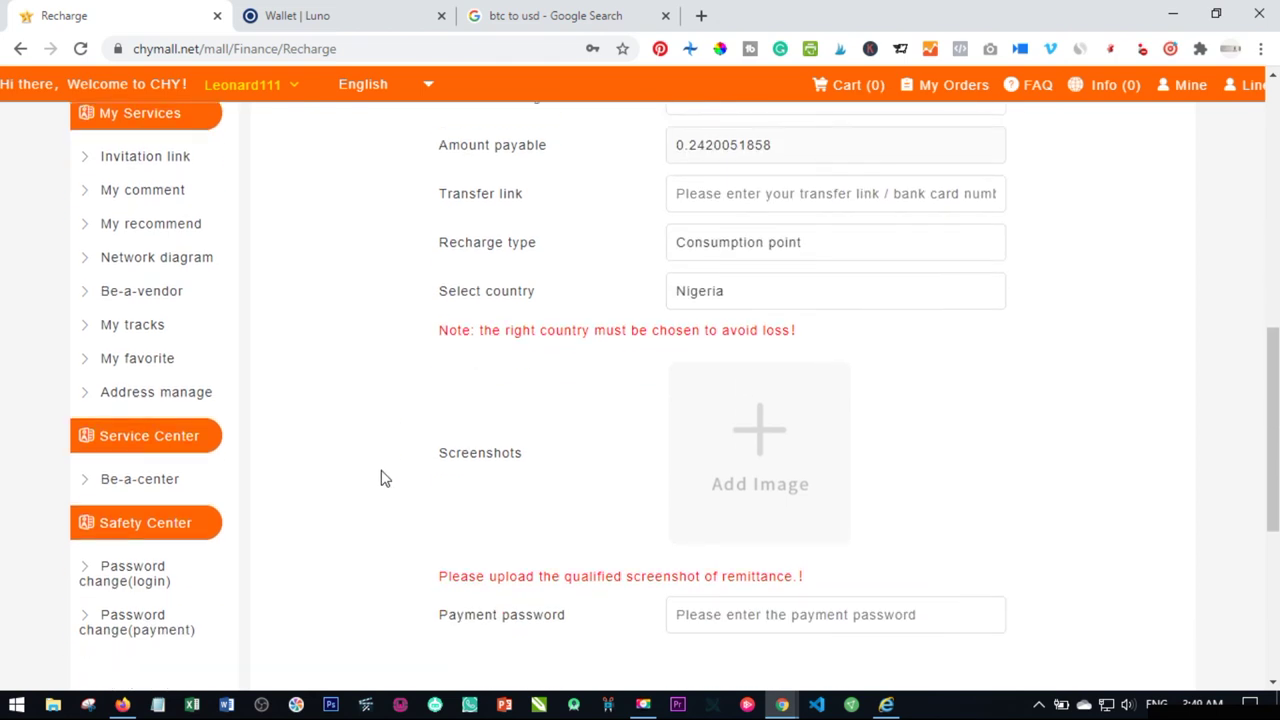
click(355, 10)
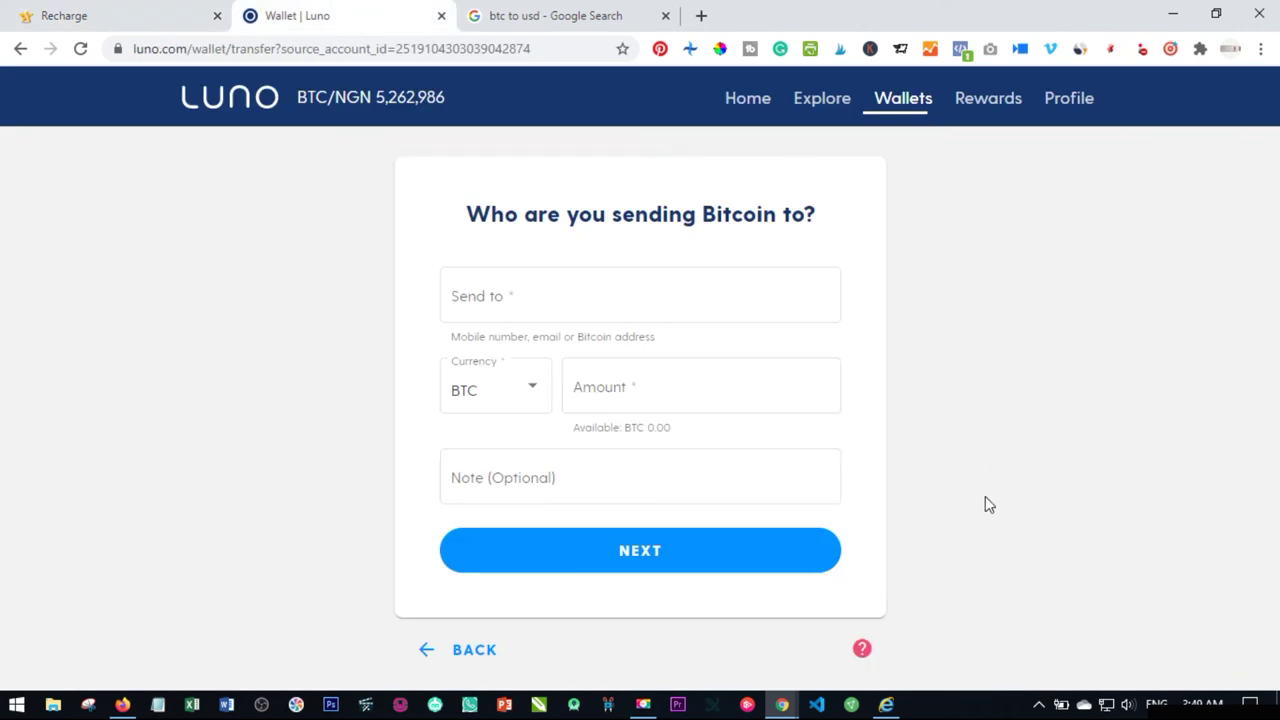
click(120, 10)
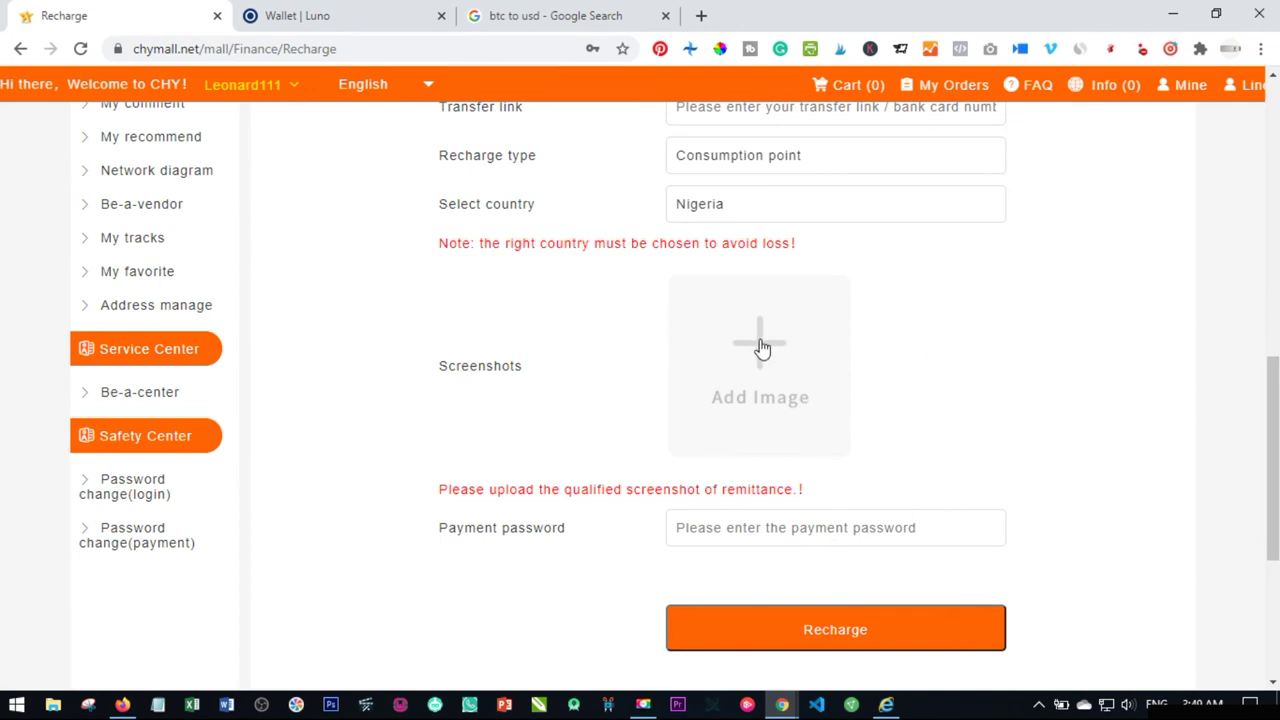
scroll(980, 484, down, 1)
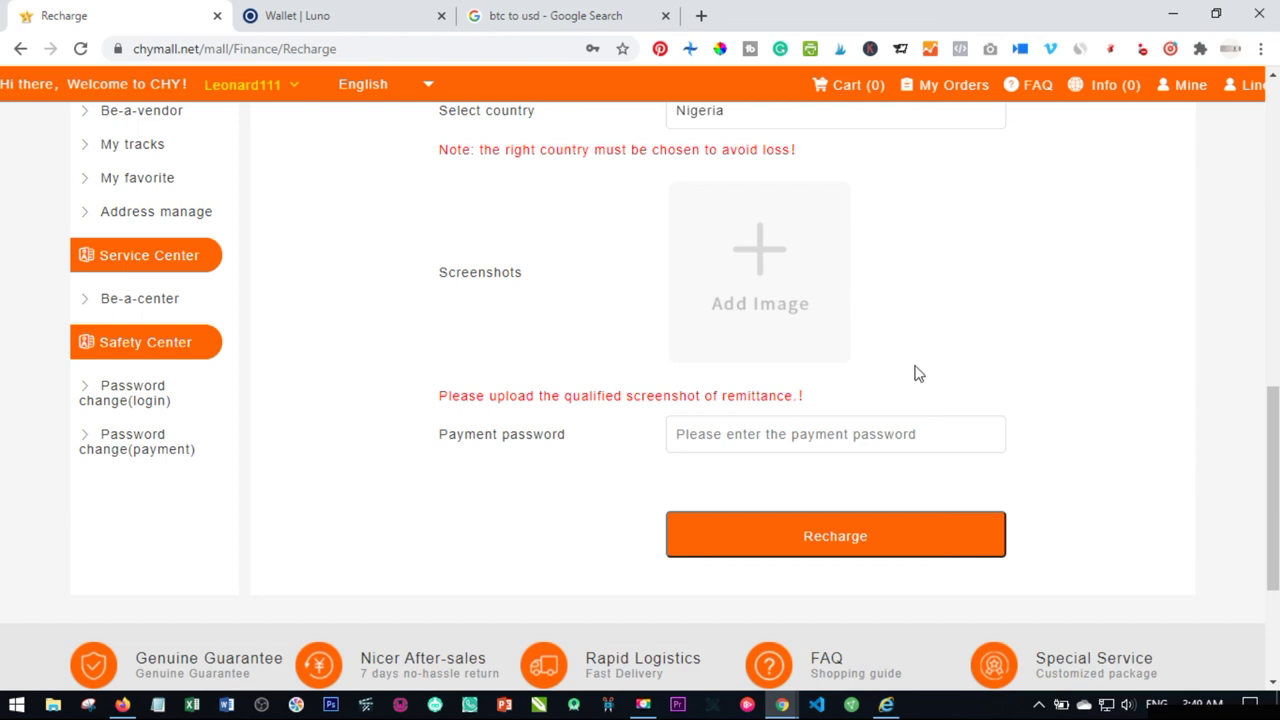
click(323, 10)
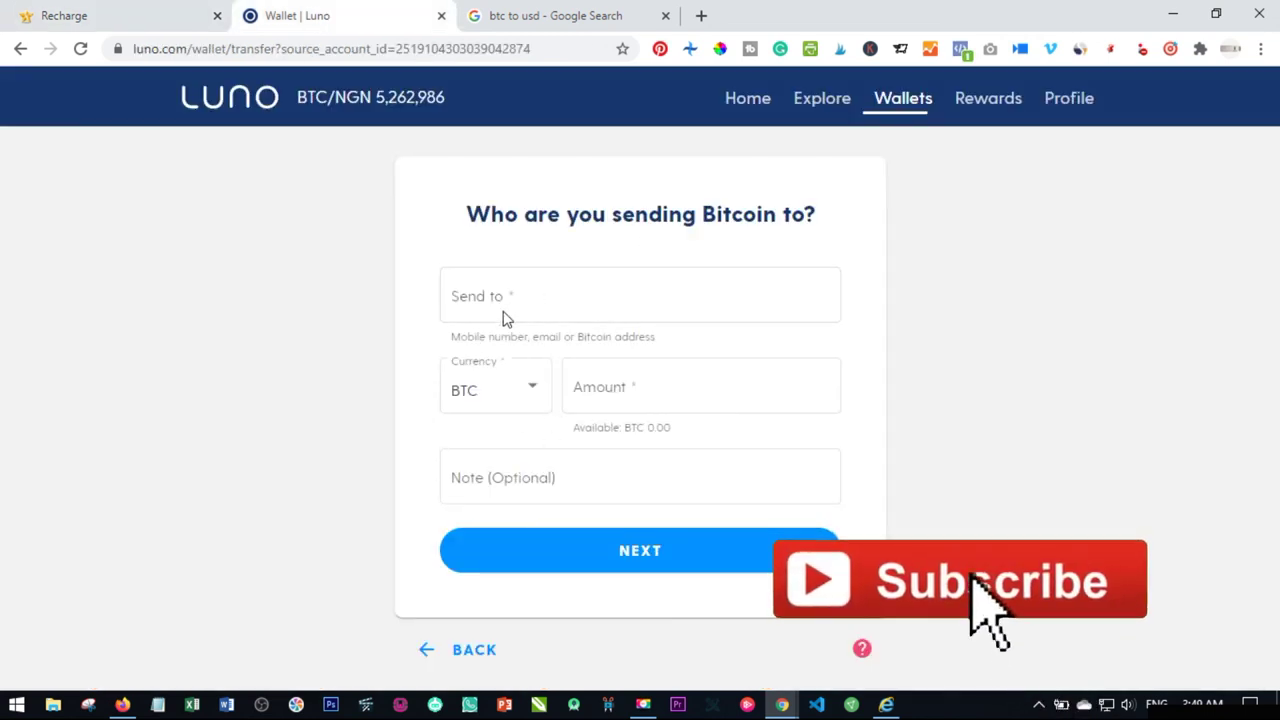
click(100, 22)
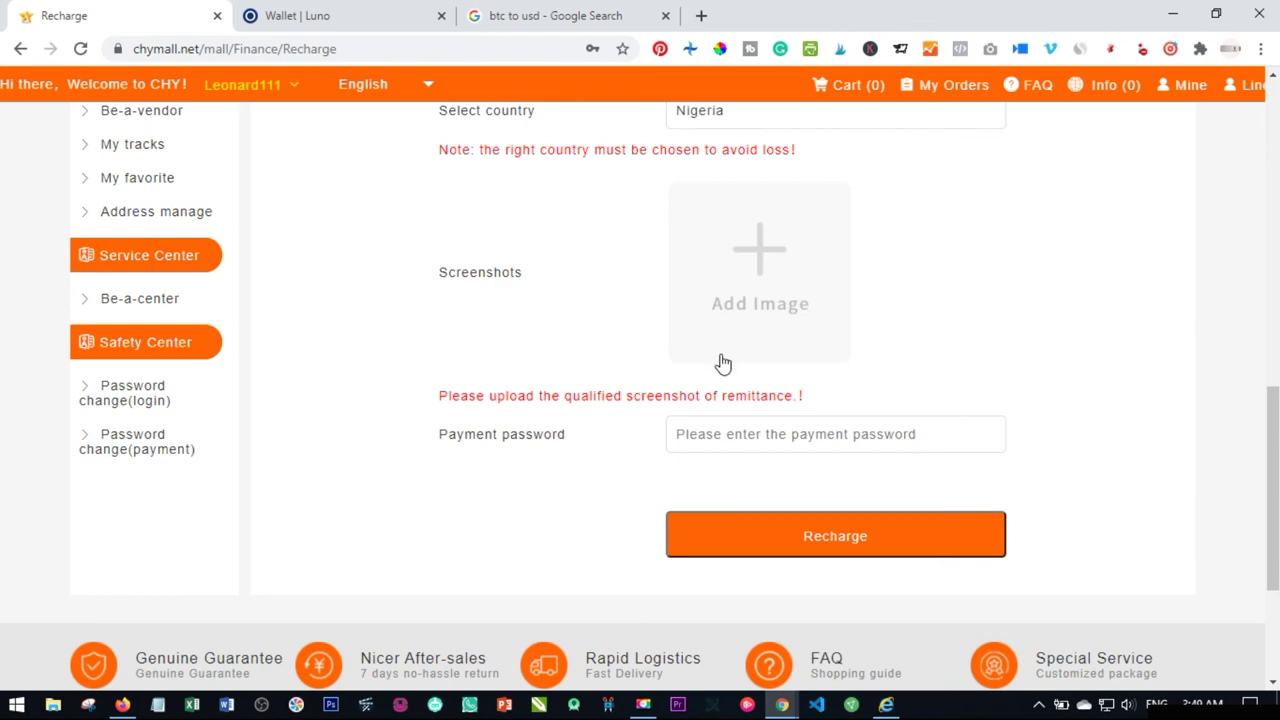
- Review the whole Recharge form, from the point balances and company account to the screenshot and payment password fields
scroll(723, 363, up, 4)
scroll(604, 446, up, 4)
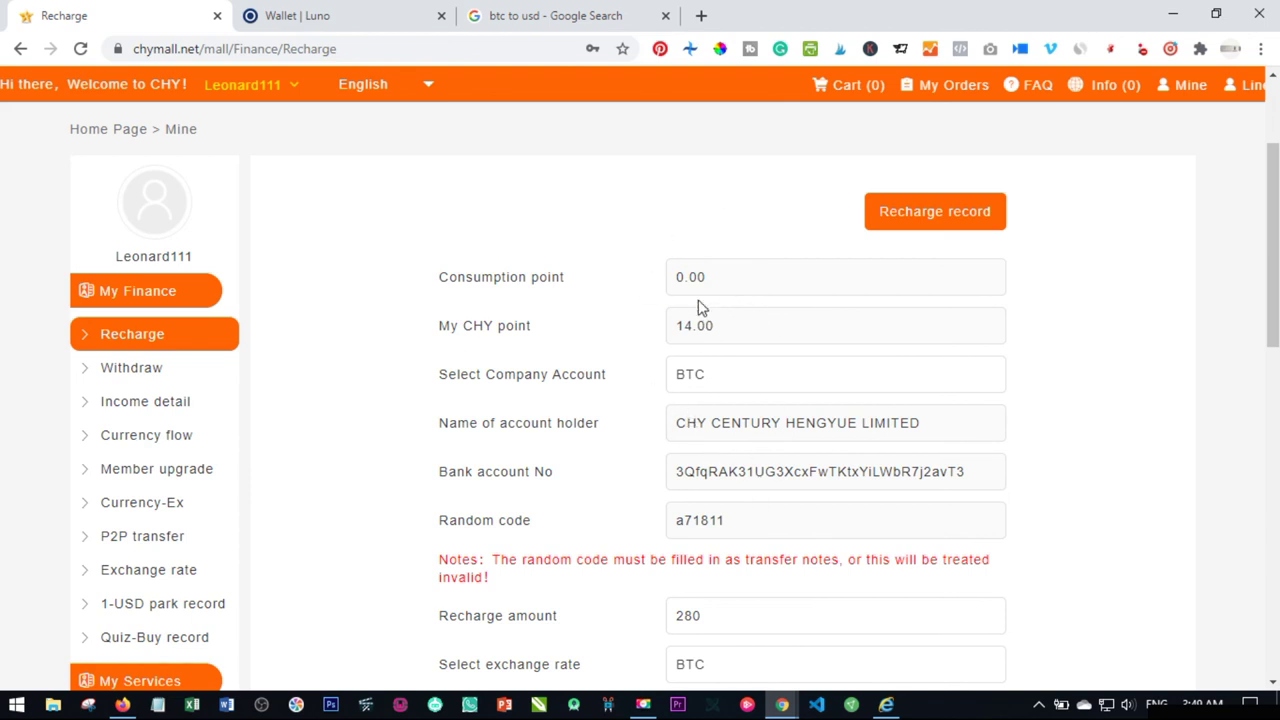
scroll(672, 423, down, 4)
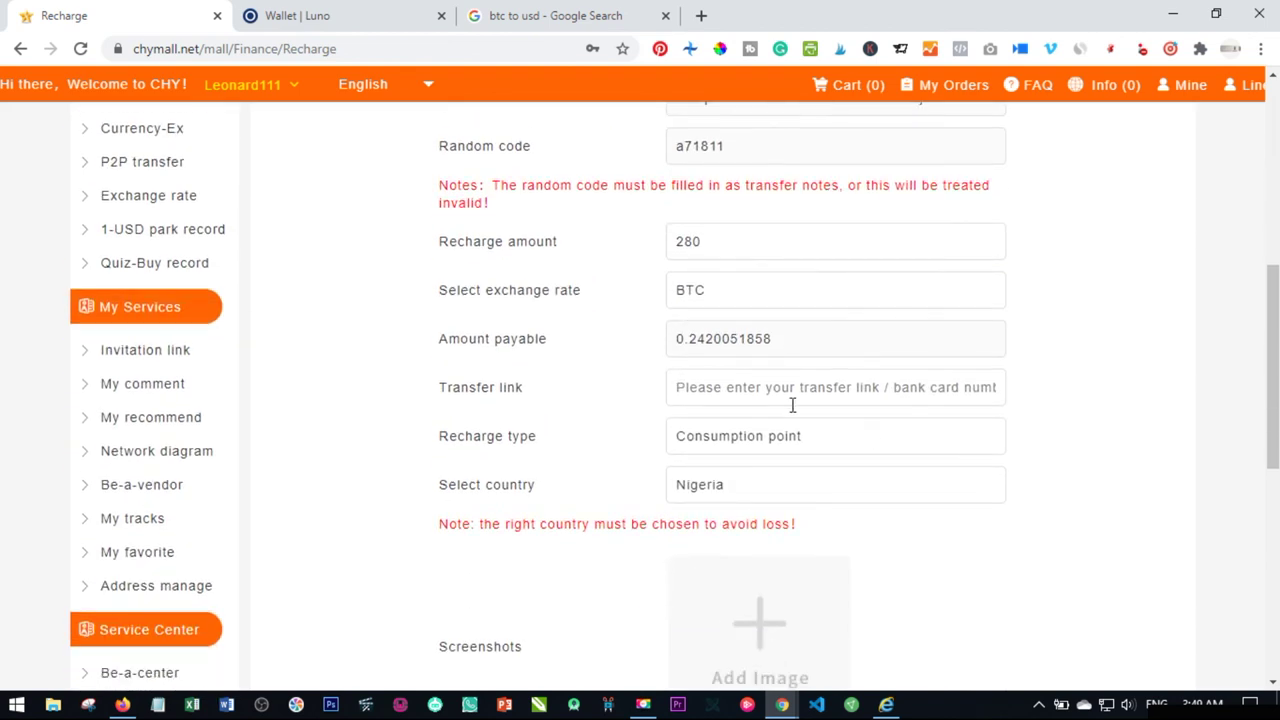
scroll(533, 592, up, 4)
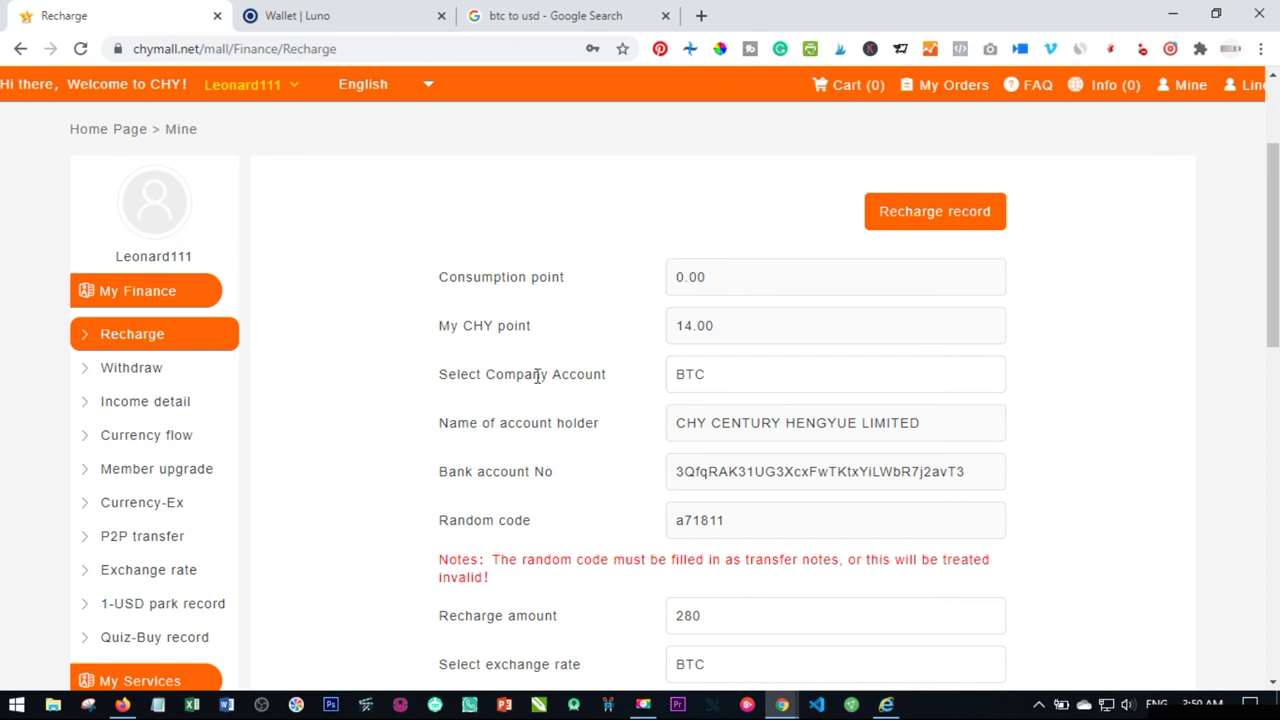
scroll(634, 329, down, 6)
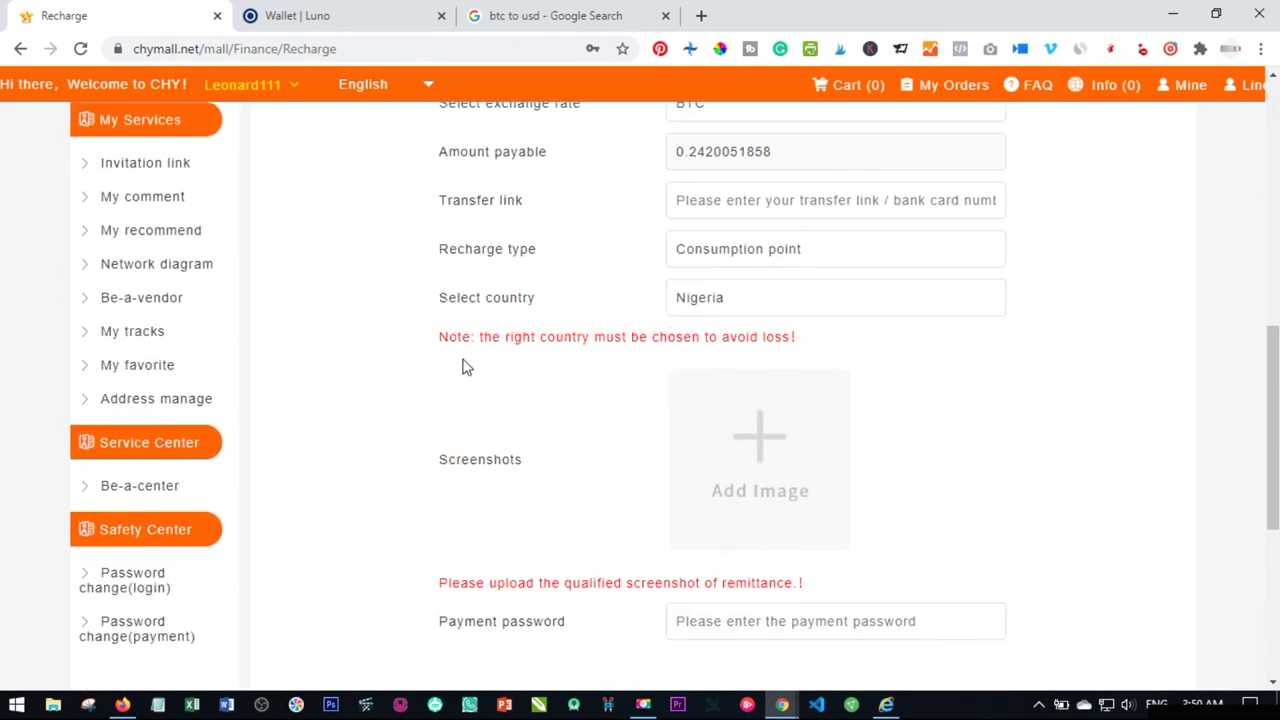